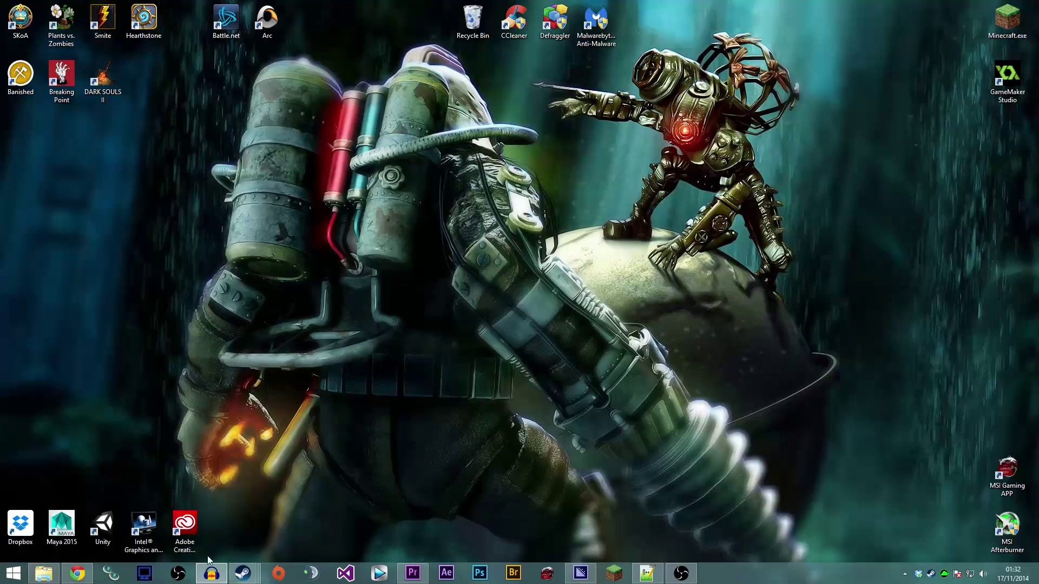
Switch to Chrome and bring up the Open Broadcaster Software download page.
{"action": "left_click", "coordinate": [78, 574]}
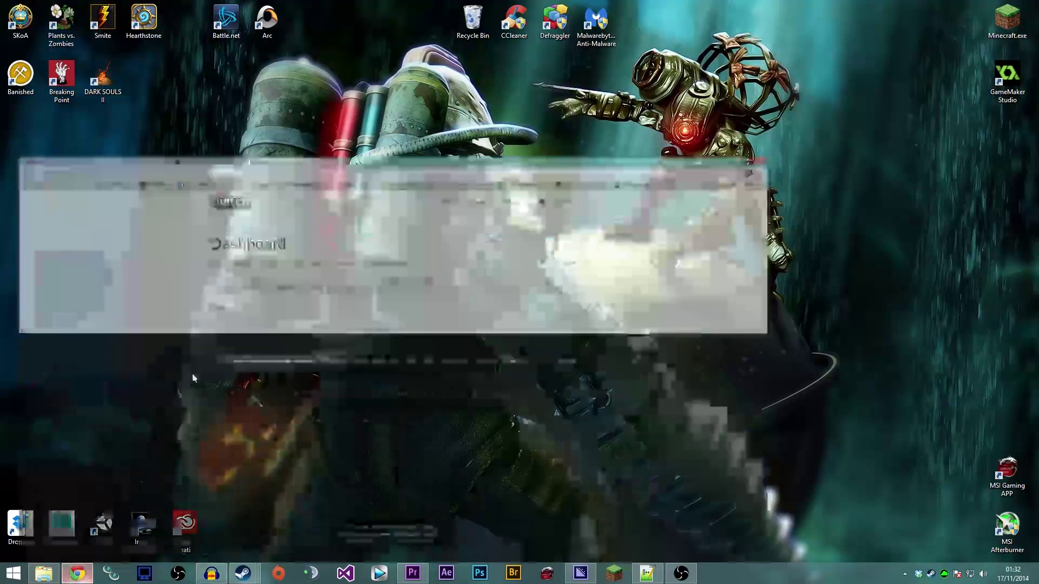
{"action": "left_click", "coordinate": [260, 7]}
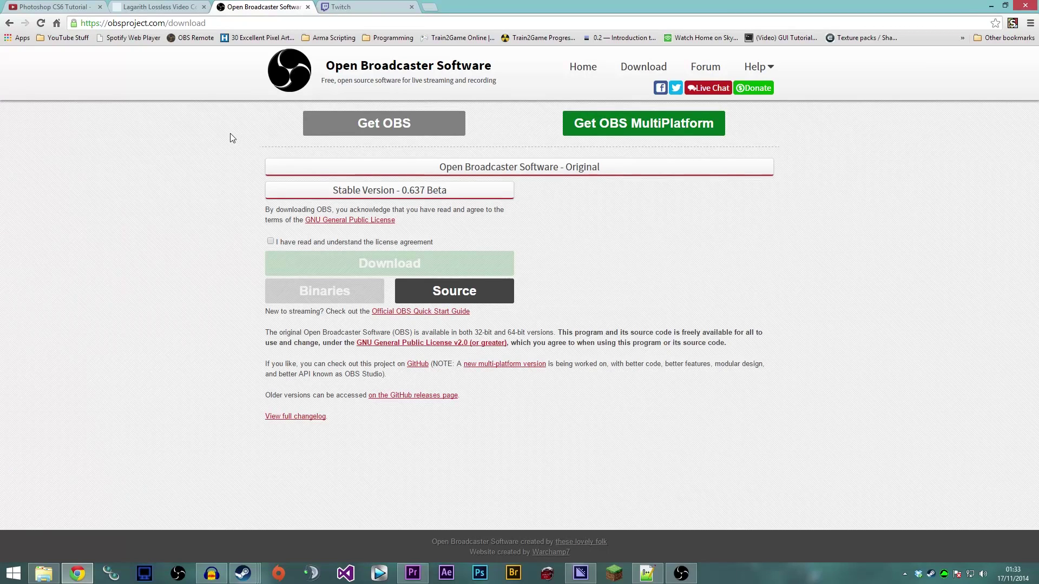
View the Stream Key page of the Twitch dashboard without revealing the key, and minimize the browser.
{"action": "left_click", "coordinate": [342, 8]}
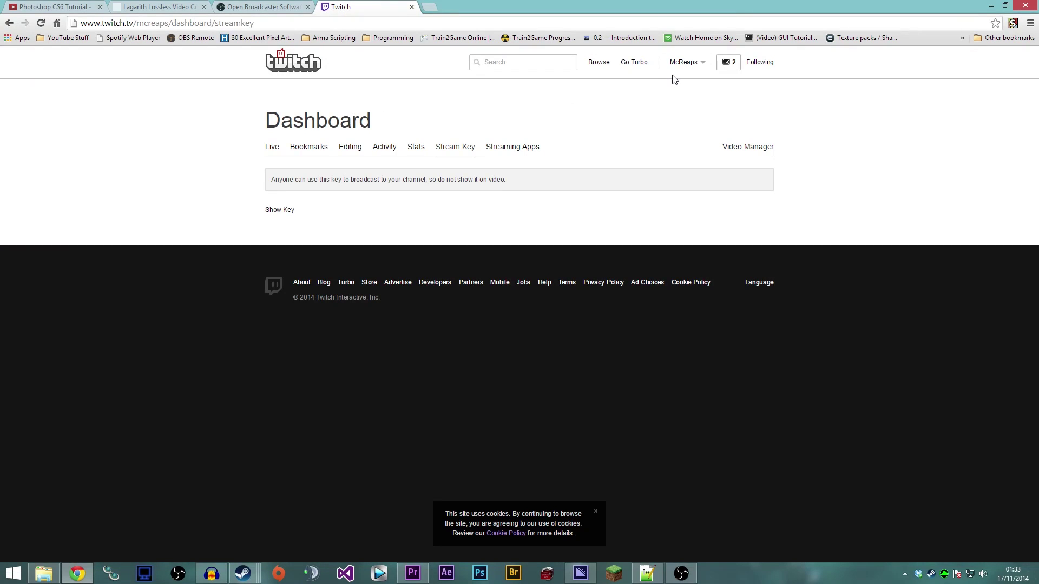
{"action": "left_click", "coordinate": [701, 65]}
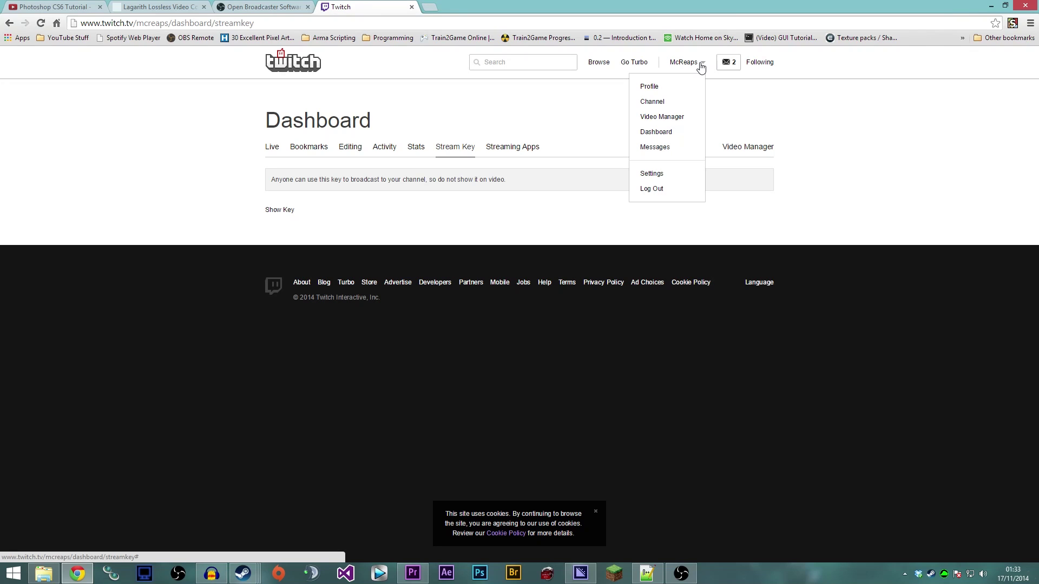
{"action": "left_click", "coordinate": [673, 135]}
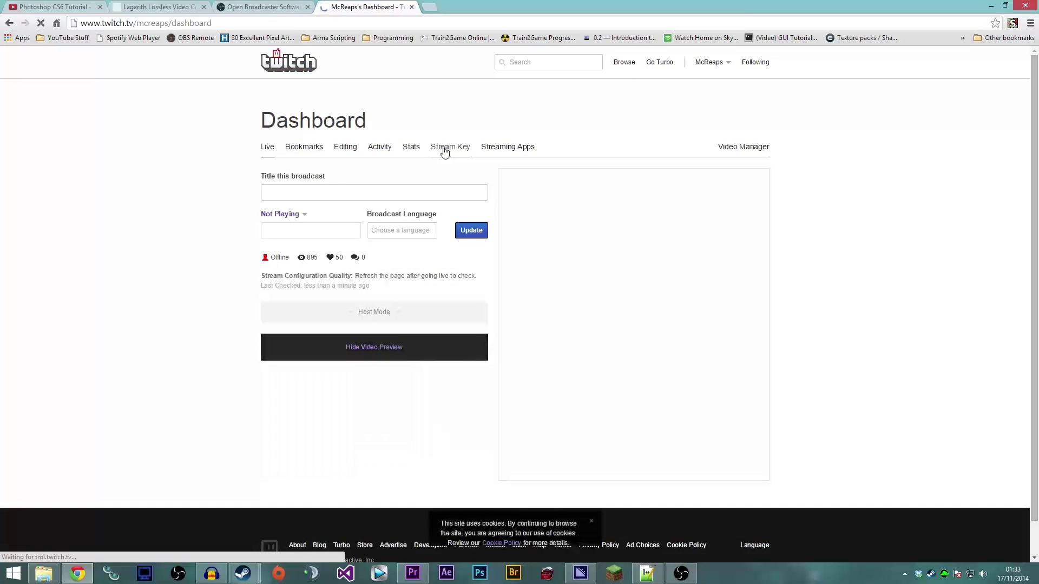
{"action": "left_click", "coordinate": [440, 148]}
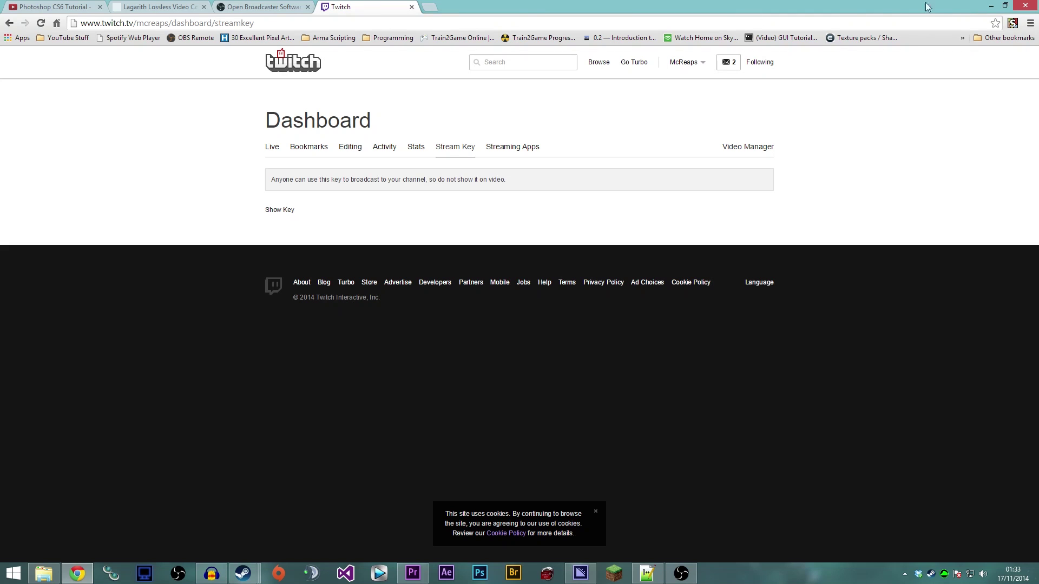
{"action": "left_click", "coordinate": [991, 6]}
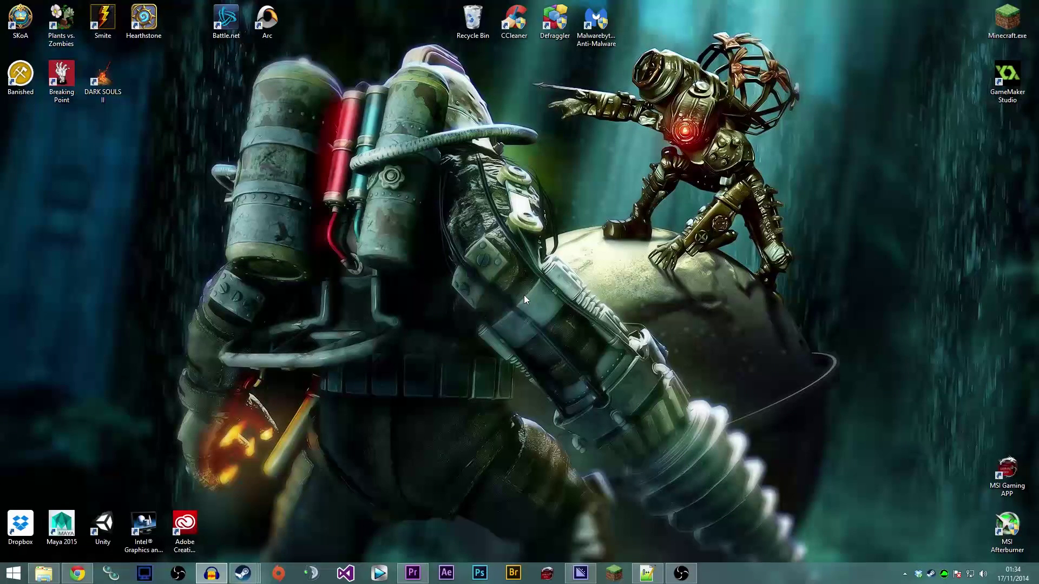
Launch Open Broadcaster Software and dock its window to the left half of the screen.
{"action": "left_click", "coordinate": [179, 575]}
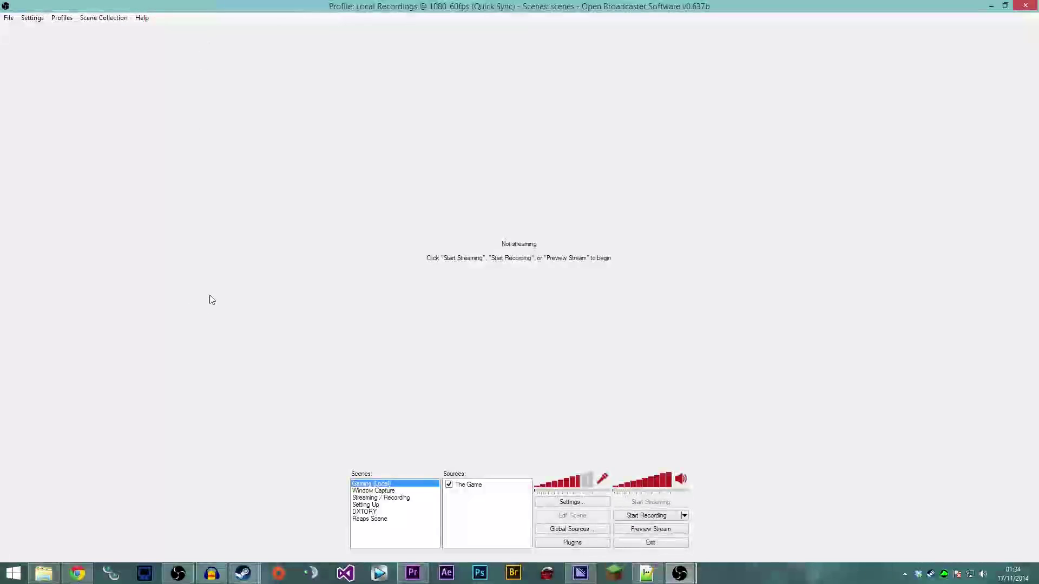
{"action": "left_click_drag", "start_coordinate": [270, 6], "coordinate": [259, 18]}
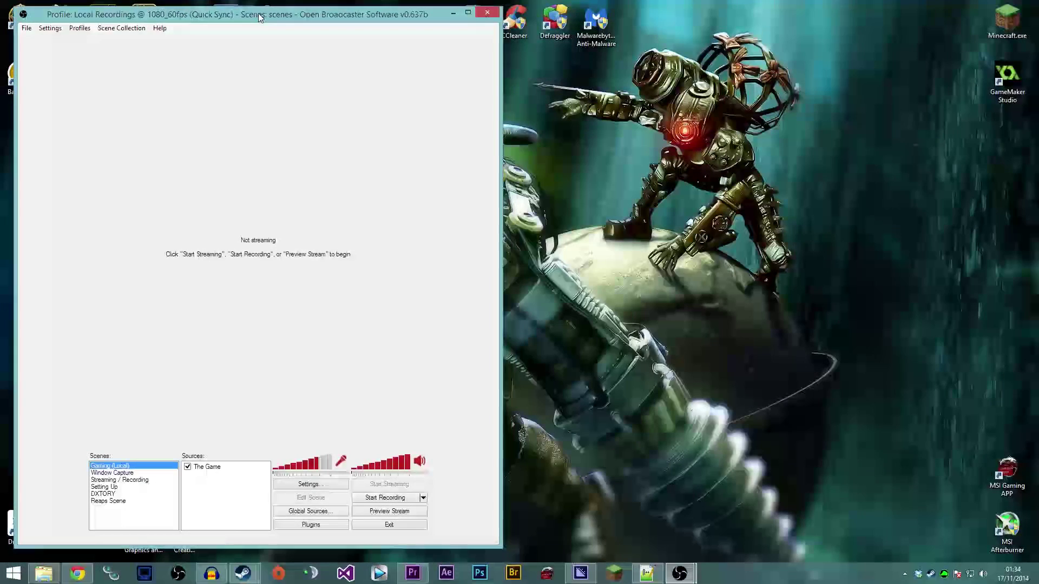
{"action": "key", "text": "super+Left"}
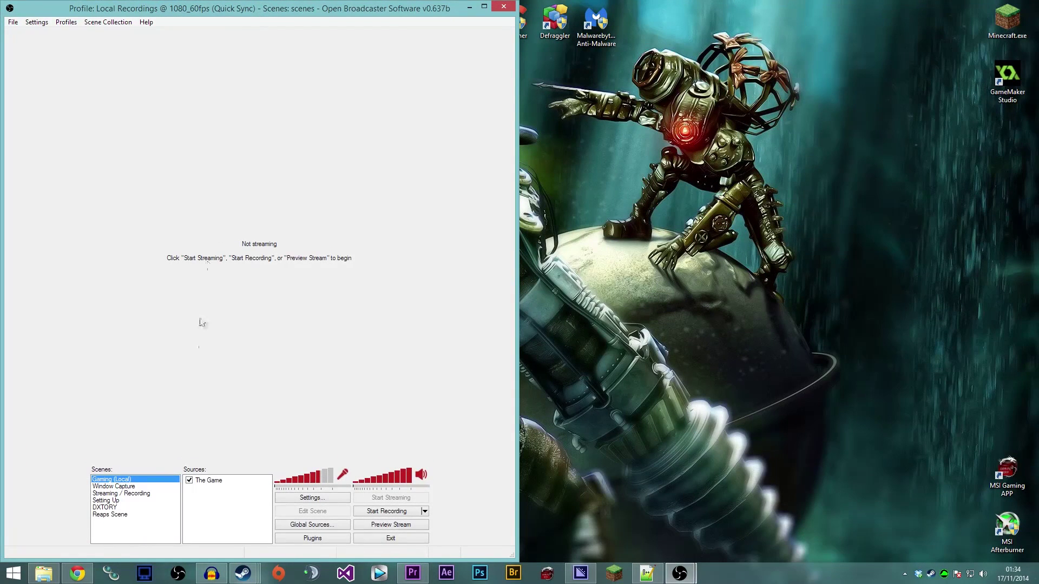
Check the OBS taskbar shortcut's properties for the -multi parameter at the end of its target path.
{"action": "right_click", "coordinate": [180, 575]}
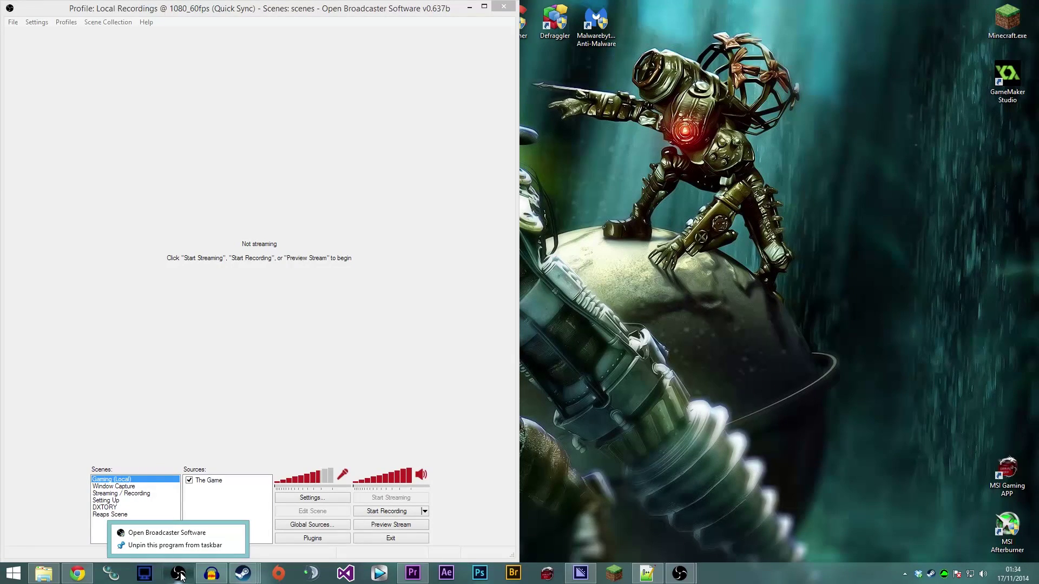
{"action": "right_click", "coordinate": [159, 535]}
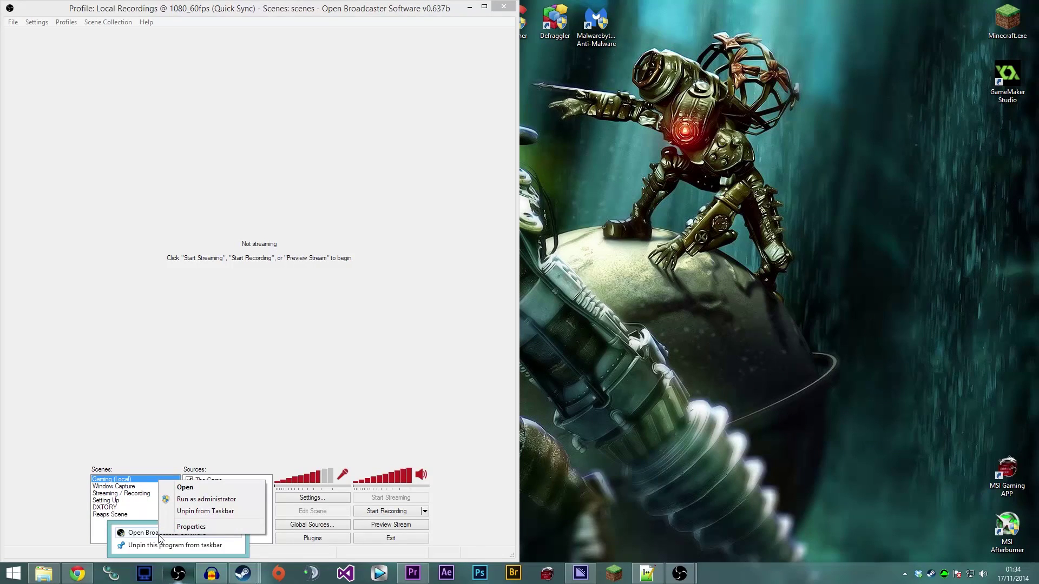
{"action": "left_click", "coordinate": [187, 527]}
{"action": "left_click", "coordinate": [346, 379]}
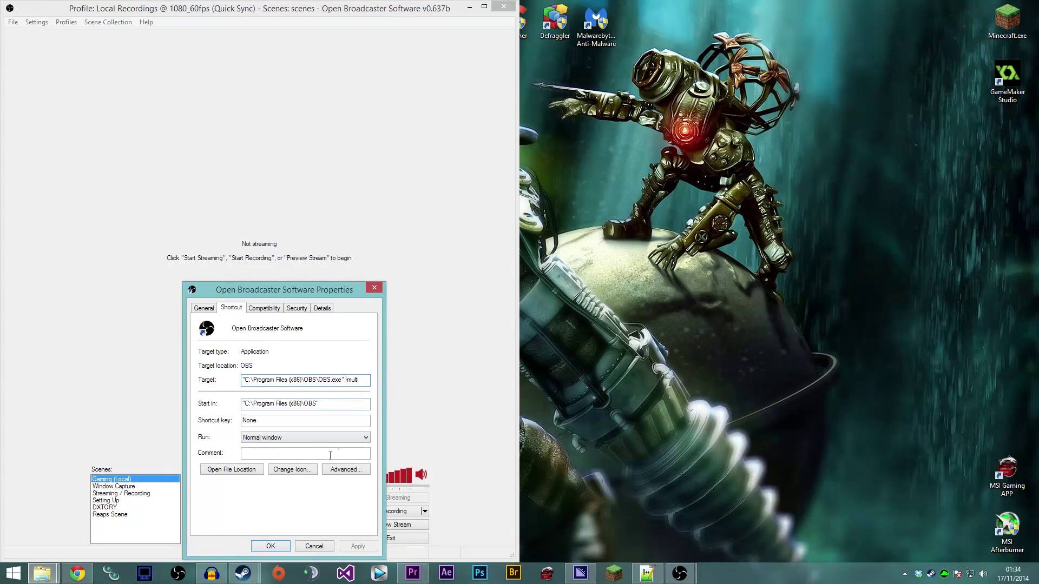
{"action": "left_click", "coordinate": [271, 545]}
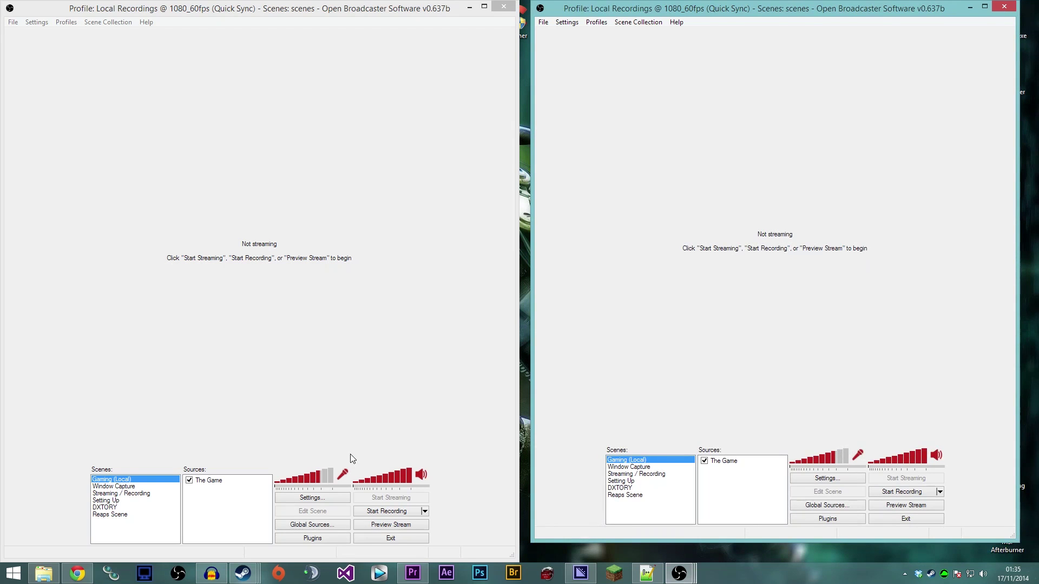
Dock the second OBS instance to the right half of the screen and bring the first instance back beside it.
{"action": "key", "text": "super+Up"}
{"action": "key", "text": "super+Down"}
{"action": "key", "text": "super+Up"}
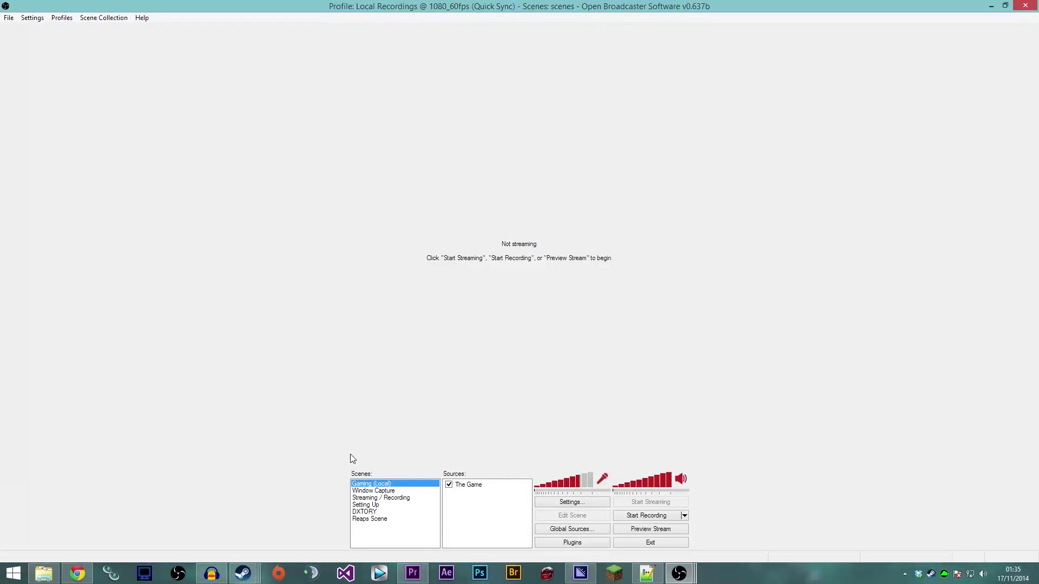
{"action": "key", "text": "super+Right"}
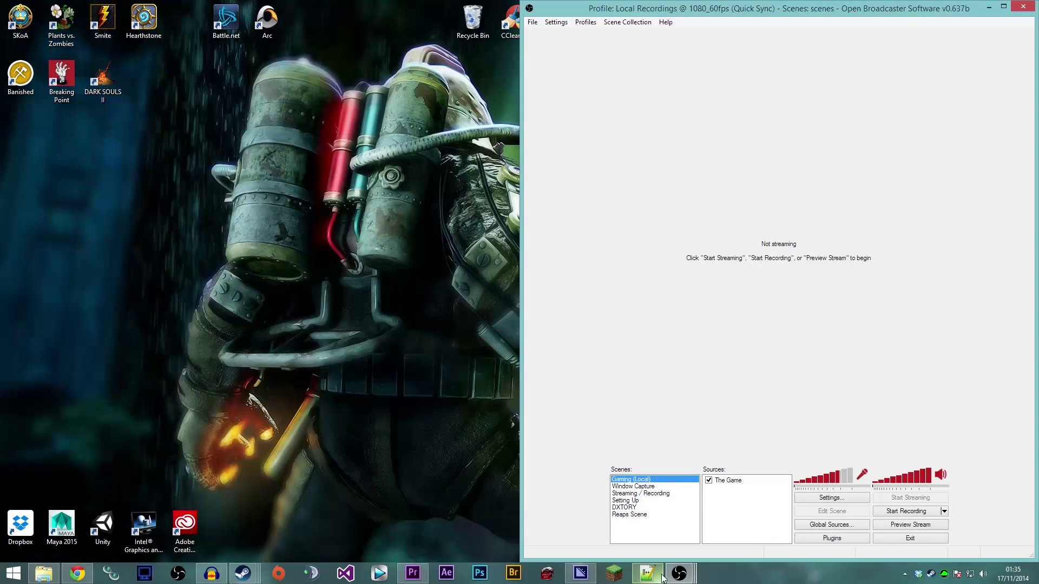
{"action": "mouse_move", "coordinate": [679, 574]}
{"action": "left_click", "coordinate": [786, 519]}
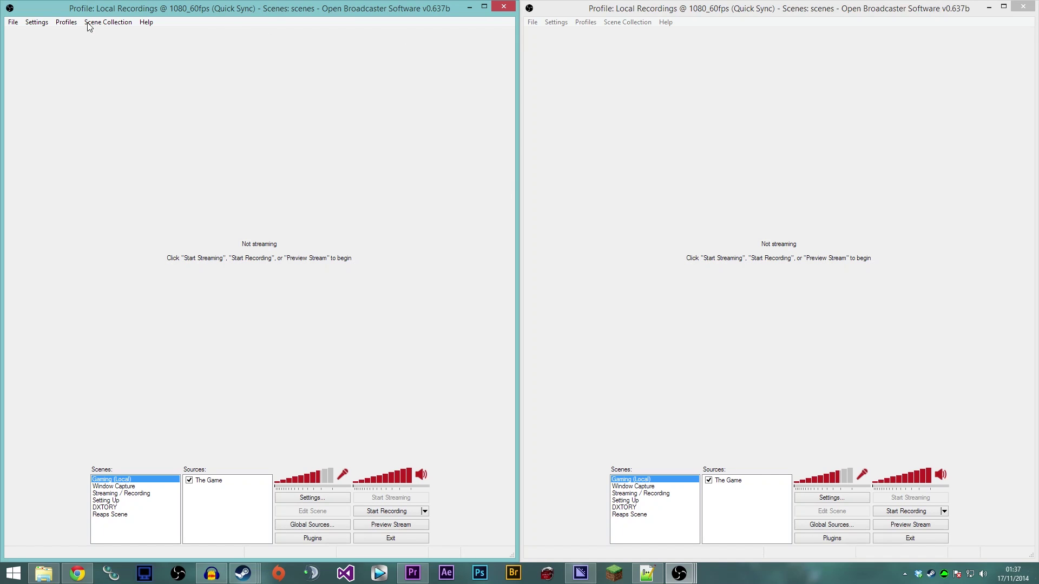
Switch the first OBS instance to the "Streaming 720@60(Quick Sync)" profile, keeping that window active.
{"action": "left_click", "coordinate": [66, 23]}
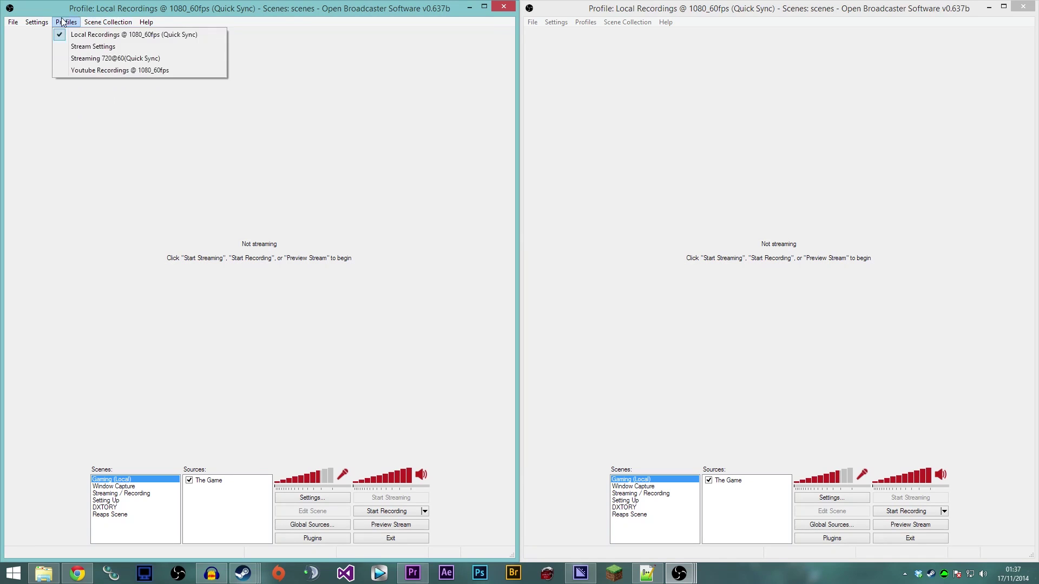
{"action": "left_click", "coordinate": [76, 63]}
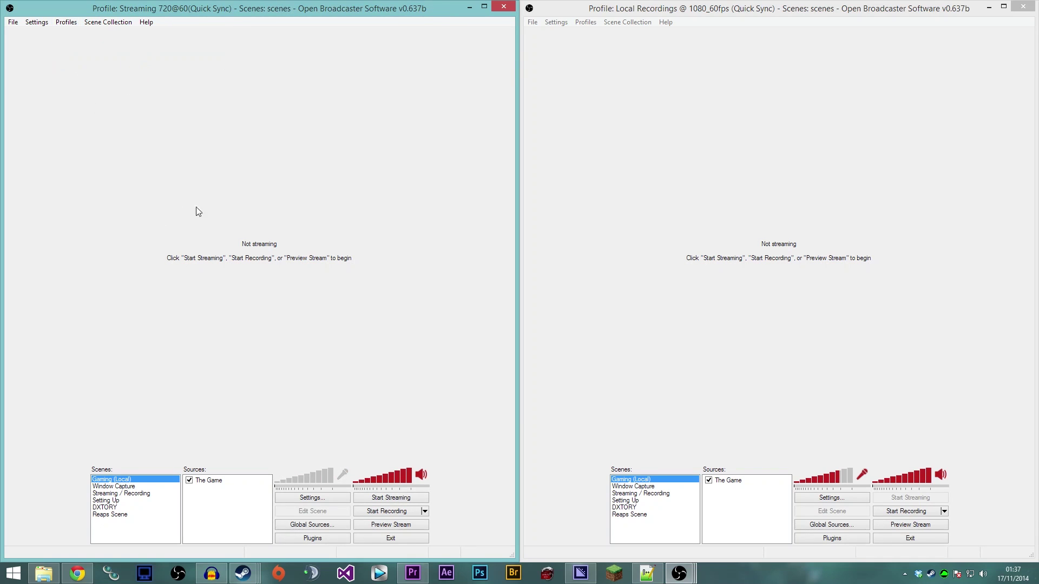
{"action": "left_click", "coordinate": [642, 12]}
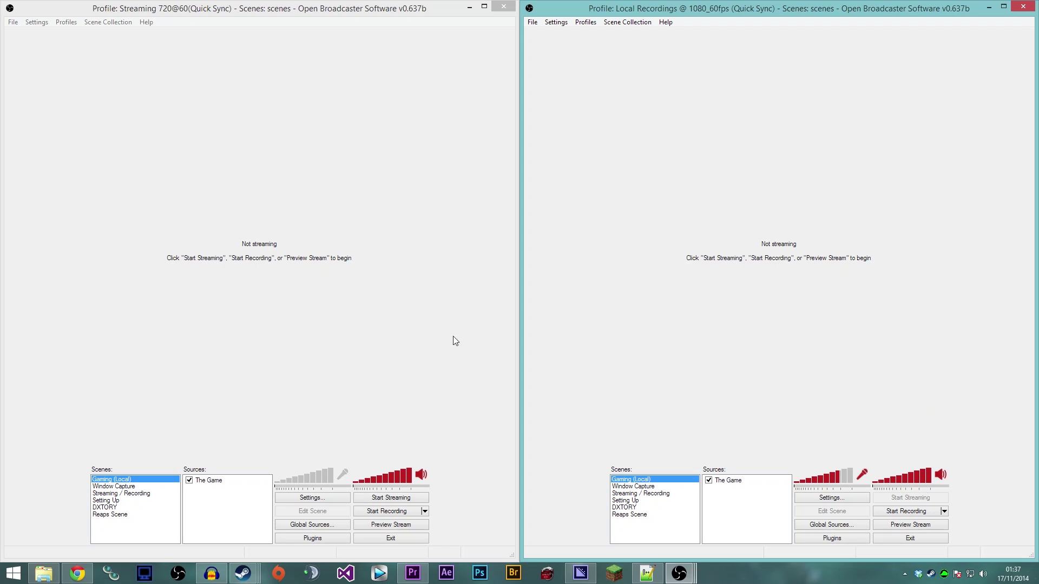
{"action": "left_click", "coordinate": [165, 329]}
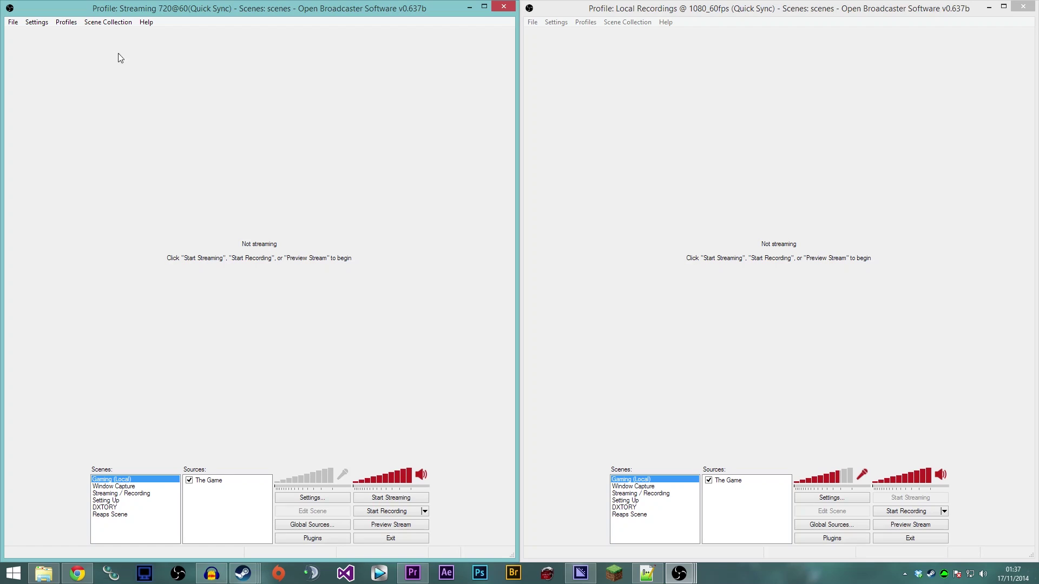
Review the streaming profile's encoding settings, especially the max bitrate and custom buffer size.
{"action": "left_click", "coordinate": [62, 22]}
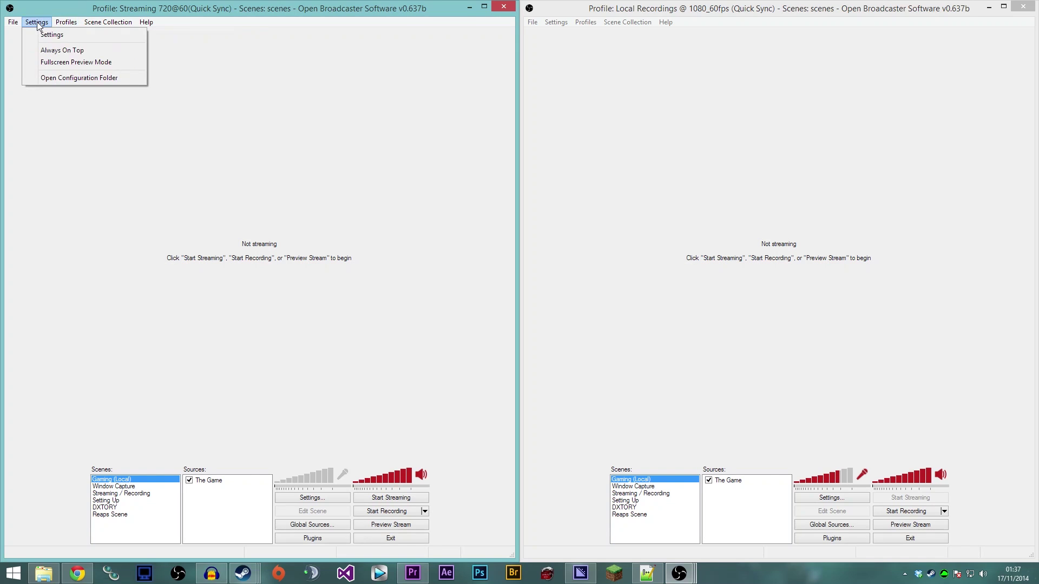
{"action": "left_click", "coordinate": [44, 32]}
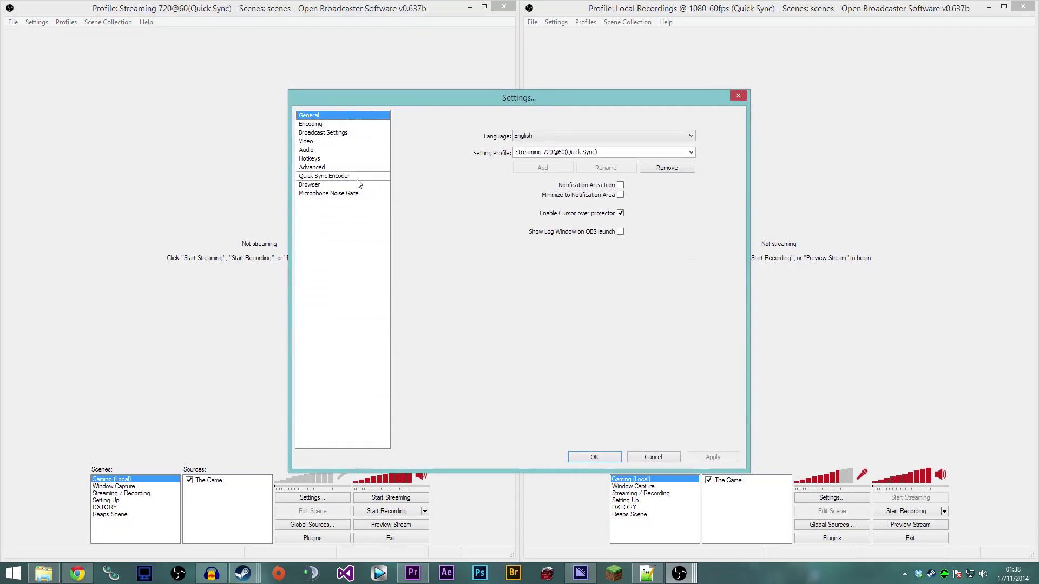
{"action": "left_click", "coordinate": [311, 125]}
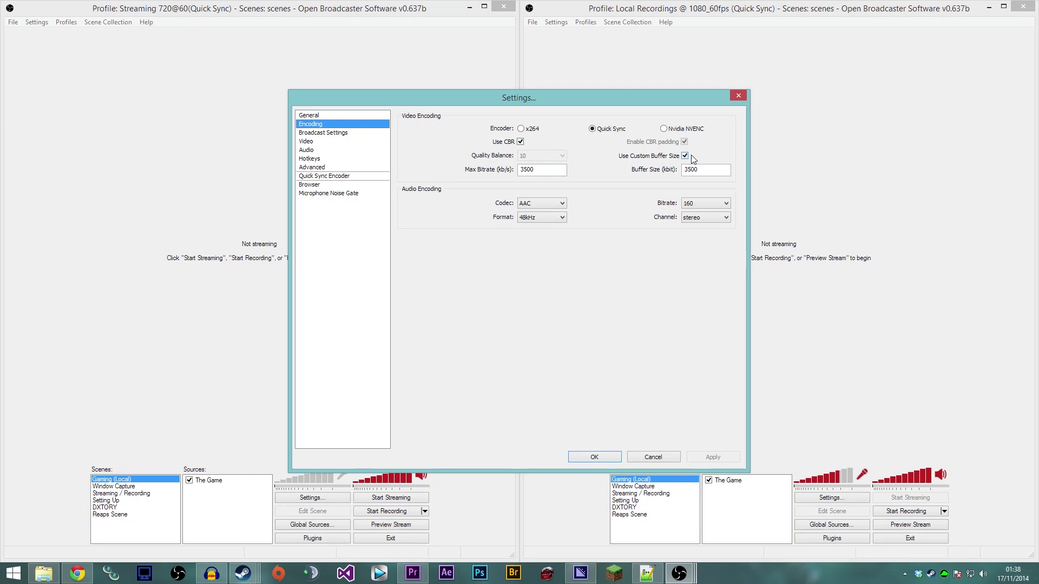
{"action": "double_click", "coordinate": [522, 169]}
{"action": "double_click", "coordinate": [706, 170]}
{"action": "left_click_drag", "start_coordinate": [546, 169], "coordinate": [468, 172]}
{"action": "left_click", "coordinate": [542, 171]}
Review the broadcast settings for Twitch, including the stream key field and the available FMS URL servers.
{"action": "left_click", "coordinate": [323, 134]}
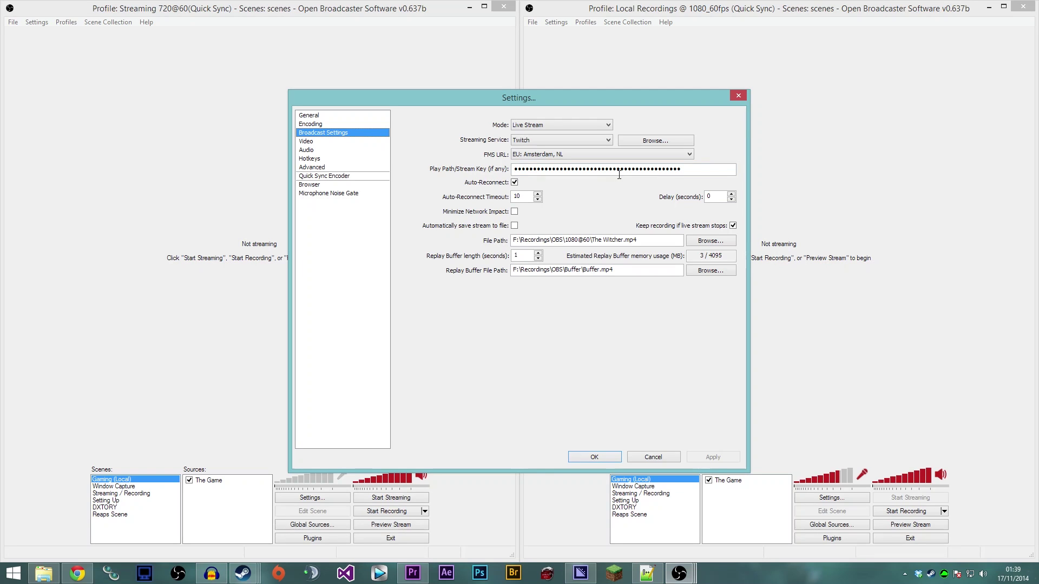
{"action": "double_click", "coordinate": [694, 170]}
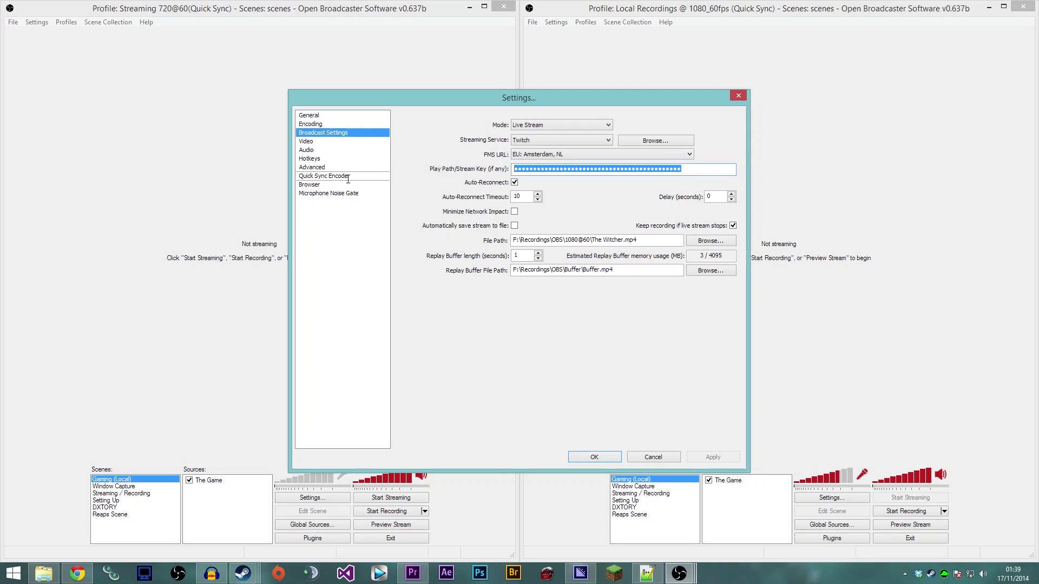
{"action": "left_click", "coordinate": [517, 156]}
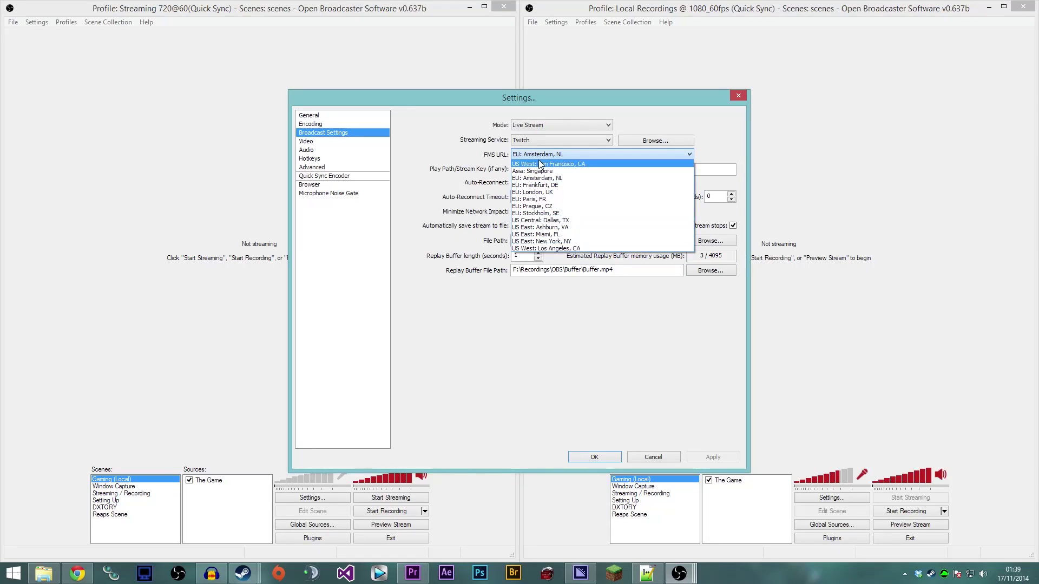
{"action": "double_click", "coordinate": [537, 154]}
{"action": "left_click", "coordinate": [538, 154]}
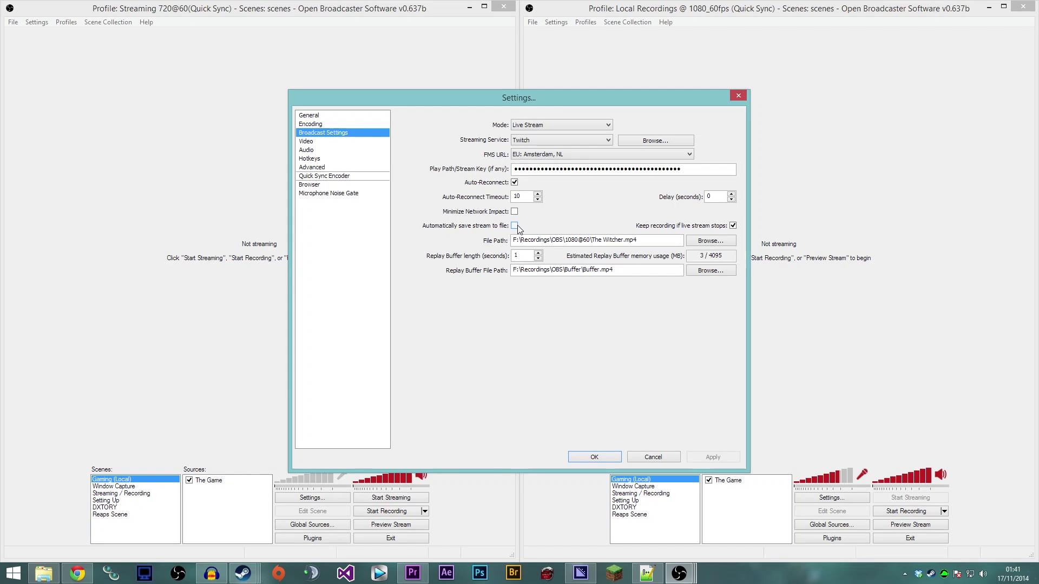
In the video settings, check the custom base resolution and choose the 1.50 (1280x720) downscale with the Lanczos filter.
{"action": "left_click", "coordinate": [306, 141]}
{"action": "double_click", "coordinate": [531, 148]}
{"action": "double_click", "coordinate": [566, 151]}
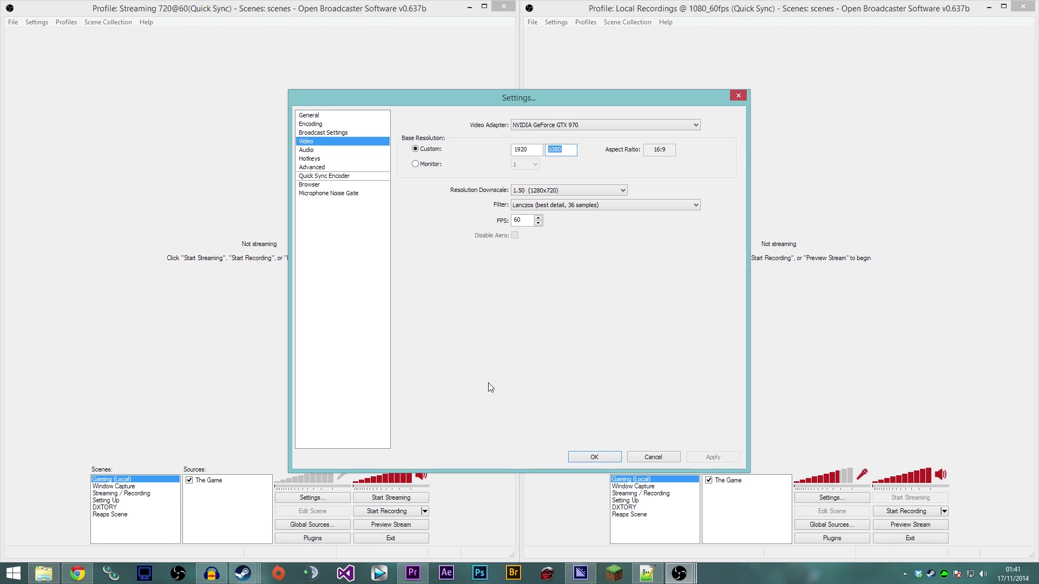
{"action": "left_click", "coordinate": [535, 191]}
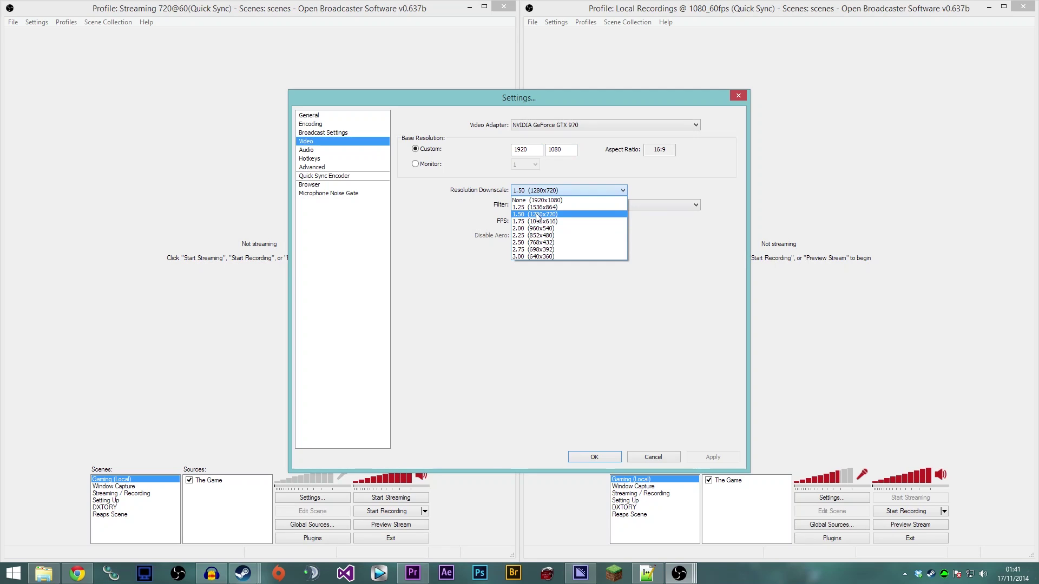
{"action": "left_click", "coordinate": [538, 214]}
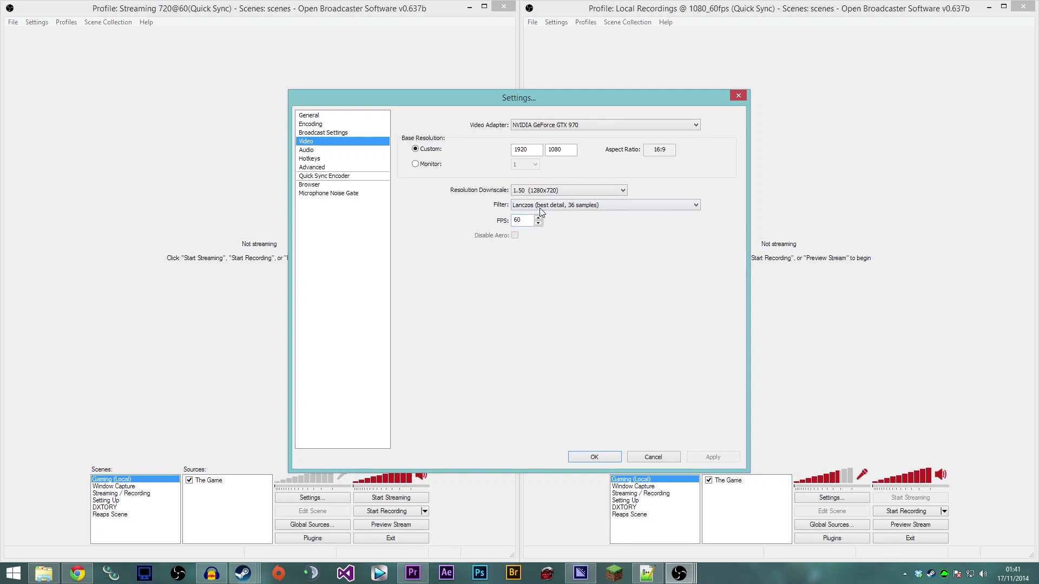
{"action": "left_click", "coordinate": [562, 207]}
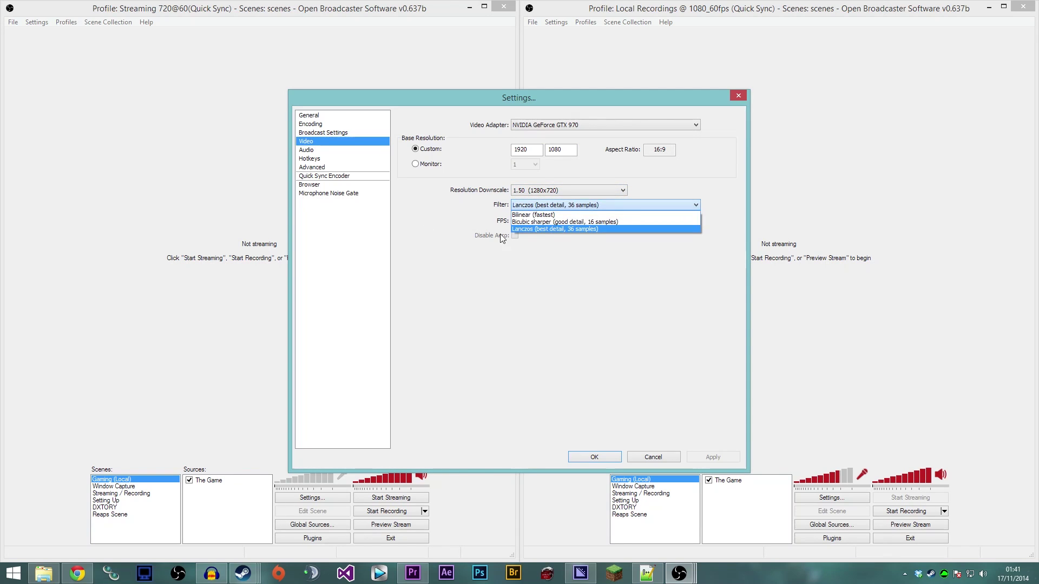
{"action": "left_click", "coordinate": [542, 229]}
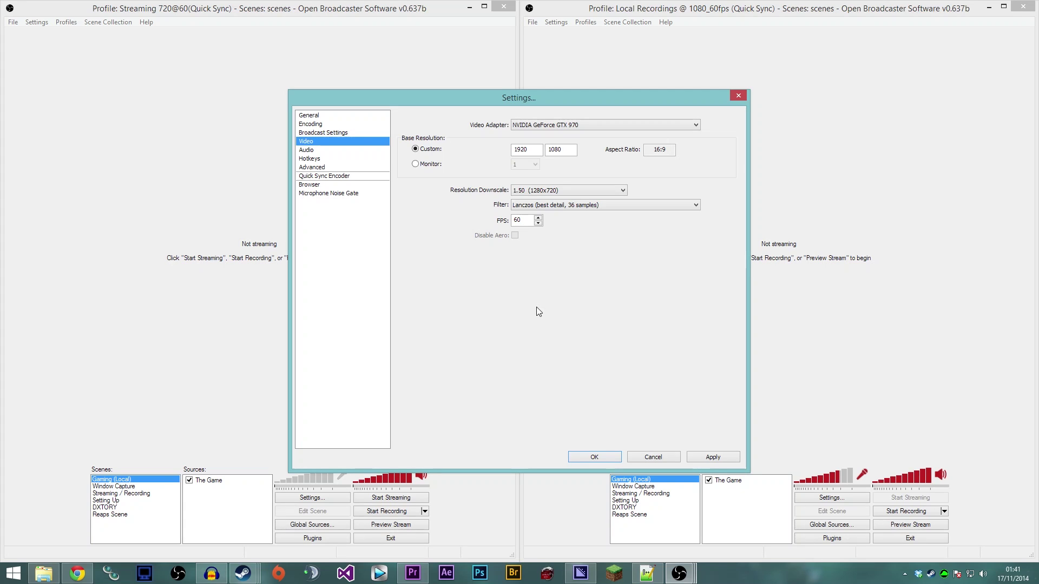
Review the streaming profile's audio device settings and its hotkey assignments.
{"action": "left_click", "coordinate": [310, 151]}
{"action": "left_click", "coordinate": [485, 322]}
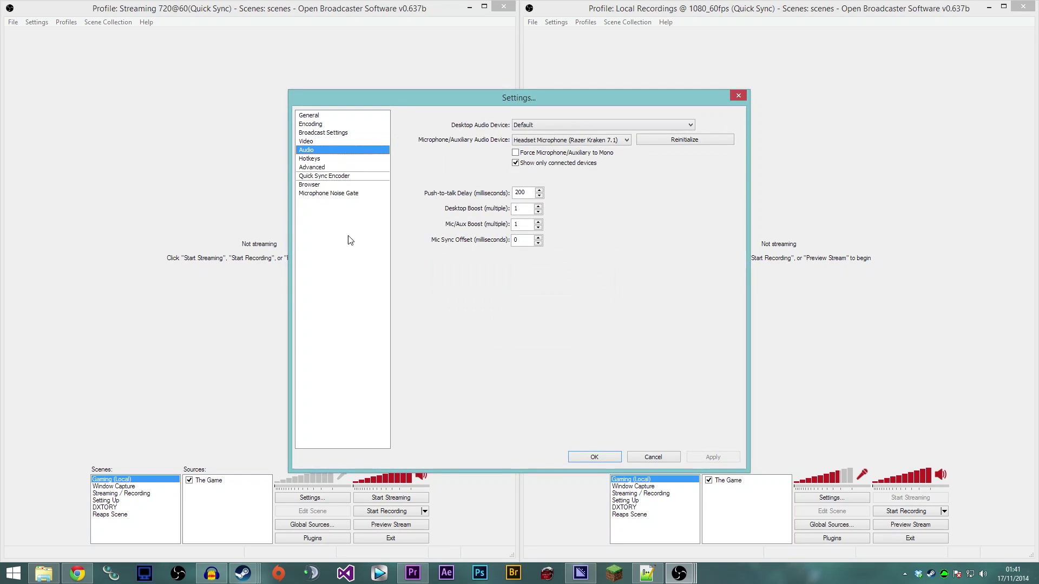
{"action": "left_click", "coordinate": [314, 159]}
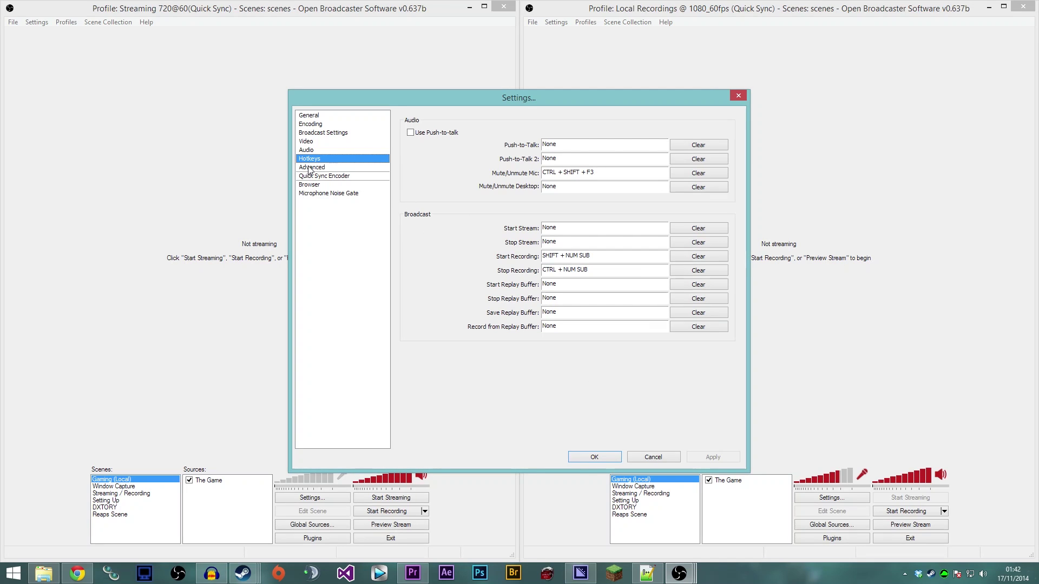
In the streaming profile's advanced settings, choose the Normal process priority class.
{"action": "left_click", "coordinate": [309, 168]}
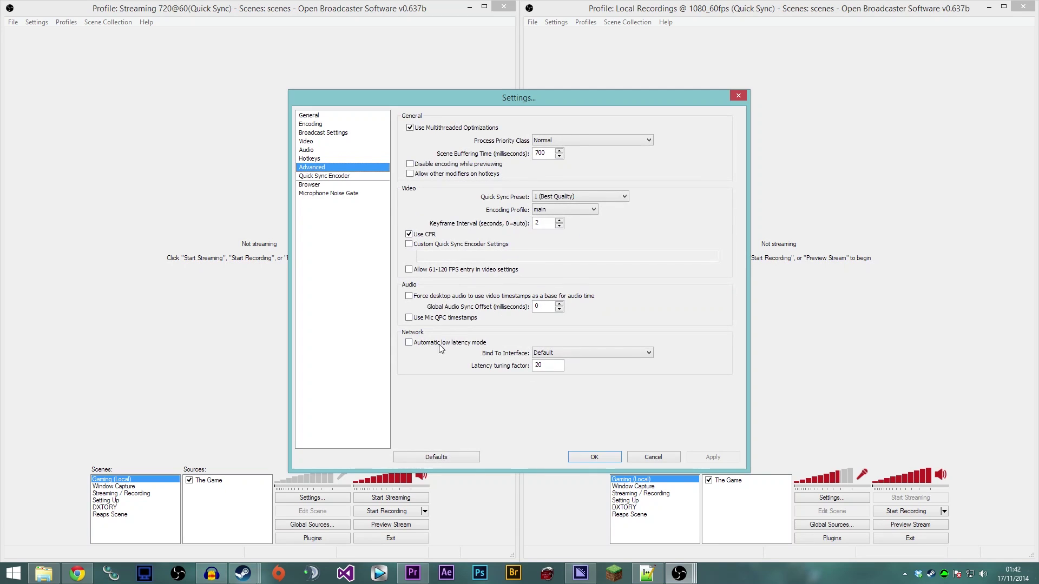
{"action": "left_click", "coordinate": [565, 142]}
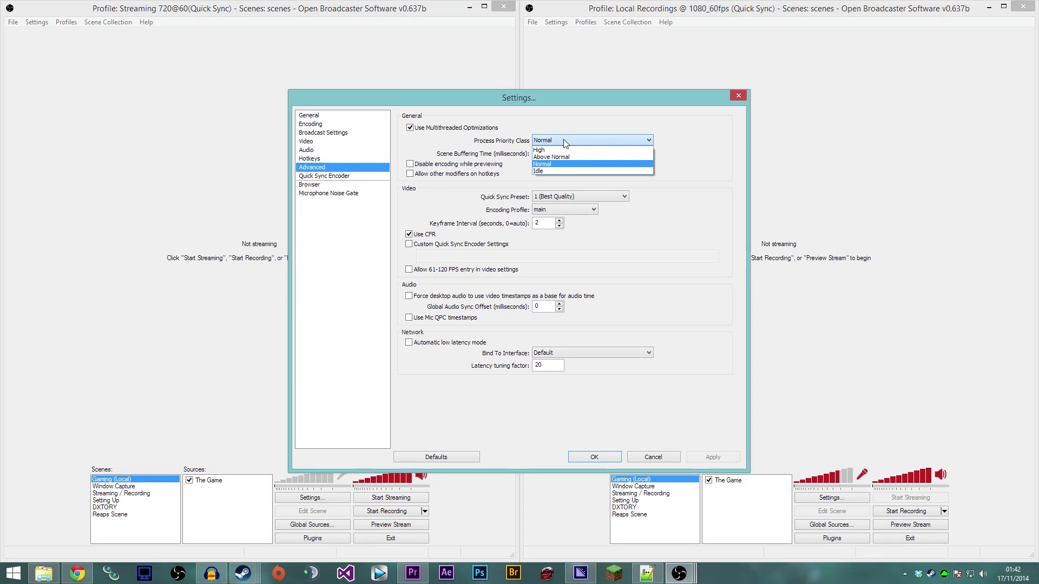
{"action": "left_click", "coordinate": [543, 163]}
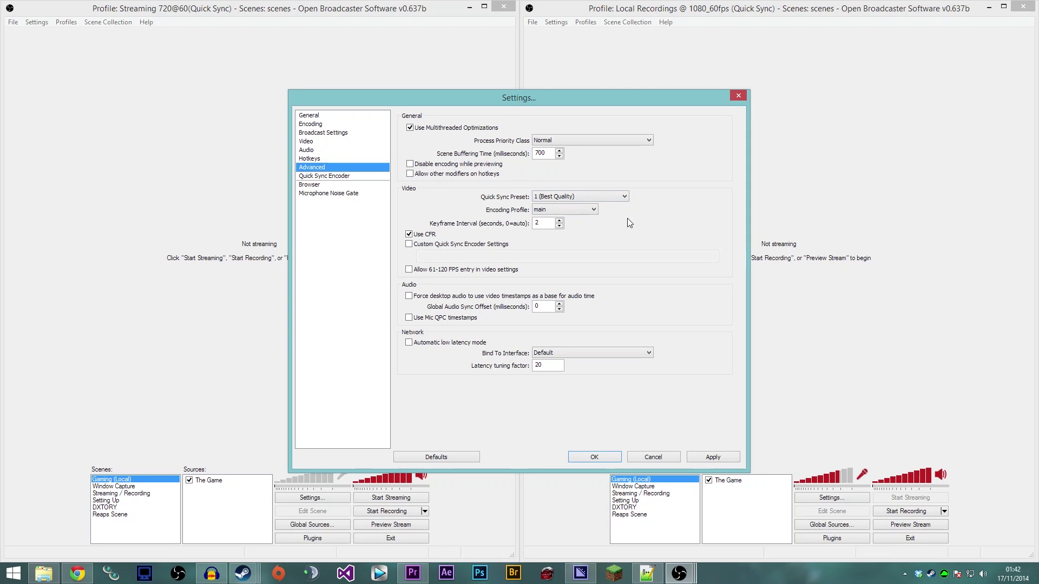
Check the encoding profile options, keyframe interval and CFR option, and apply the streaming profile's advanced settings.
{"action": "left_click", "coordinate": [547, 214]}
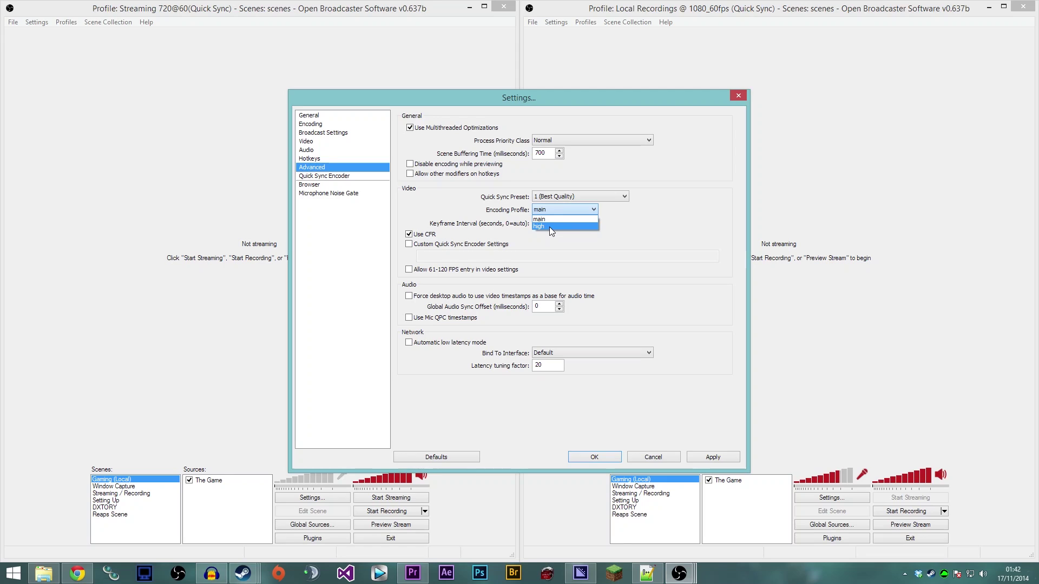
{"action": "left_click", "coordinate": [582, 255]}
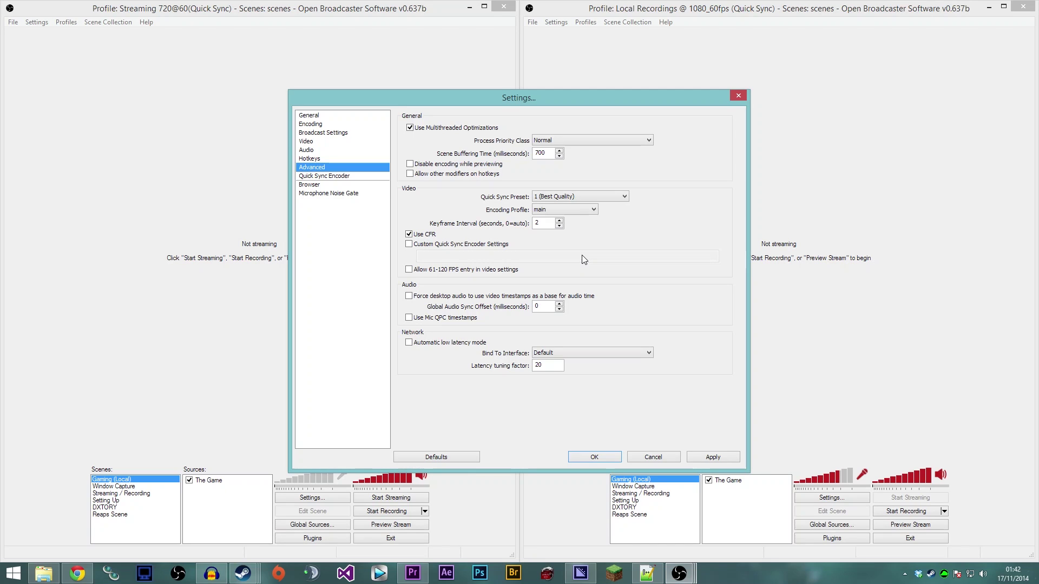
{"action": "double_click", "coordinate": [538, 223]}
{"action": "left_click", "coordinate": [414, 235]}
{"action": "left_click", "coordinate": [719, 461]}
Review the streaming profile's Quick Sync Encoder, Microphone Noise Gate and encoding settings, and accept and close the settings.
{"action": "left_click", "coordinate": [323, 176]}
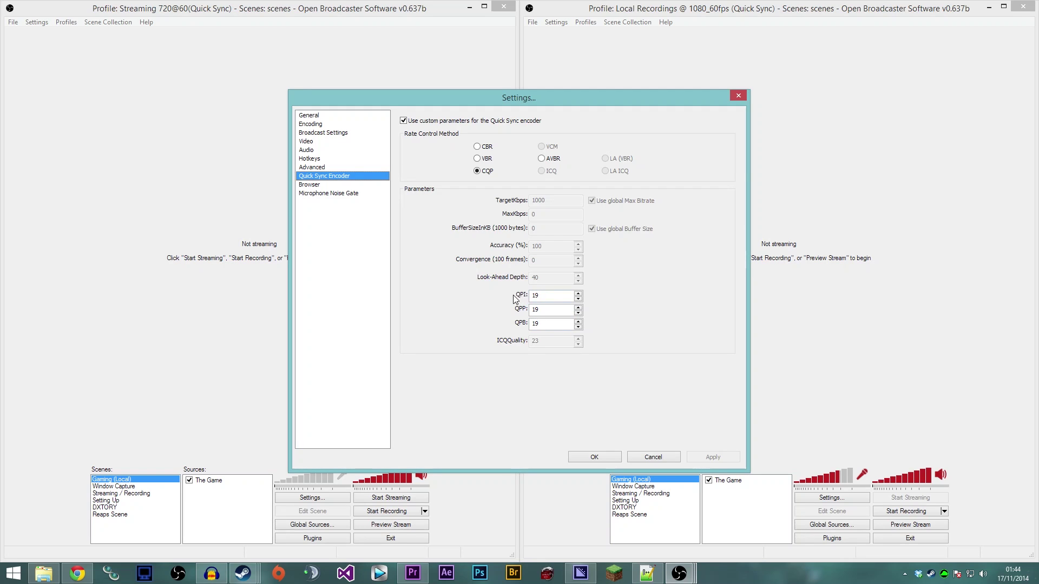
{"action": "left_click", "coordinate": [314, 186]}
{"action": "left_click", "coordinate": [316, 195]}
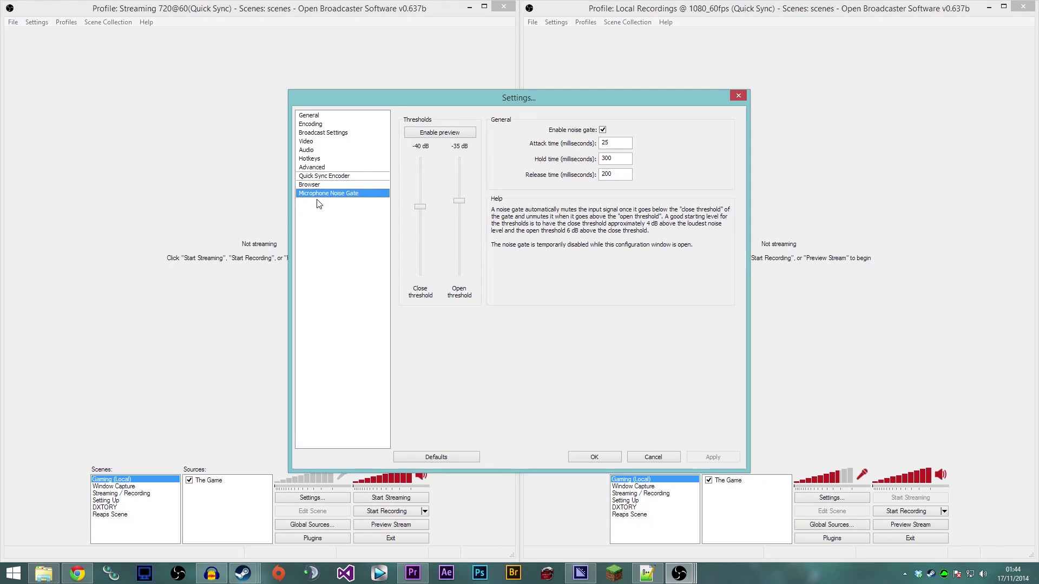
{"action": "left_click", "coordinate": [314, 166]}
{"action": "left_click", "coordinate": [317, 176]}
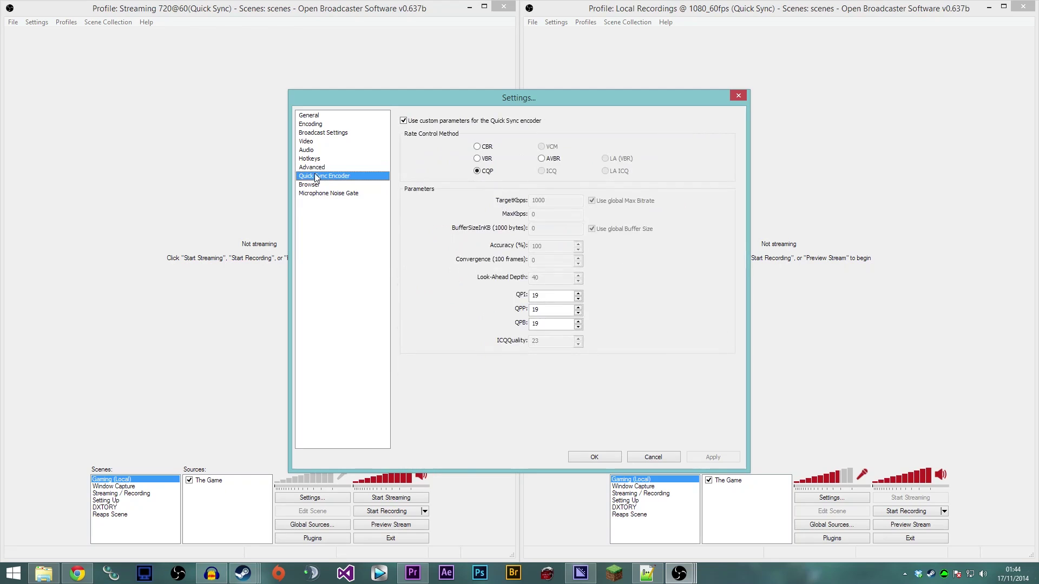
{"action": "left_click", "coordinate": [317, 135]}
{"action": "left_click", "coordinate": [313, 125]}
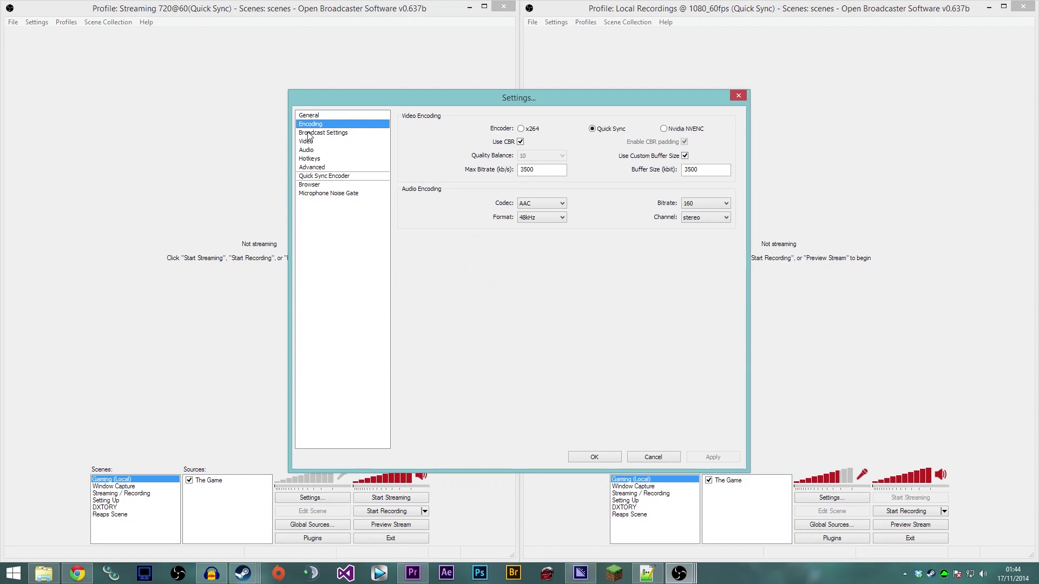
{"action": "left_click", "coordinate": [593, 456]}
Open the local recording instance's settings and examine its encoding options, including CBR, max bitrate and the available audio bitrates.
{"action": "left_click", "coordinate": [575, 11]}
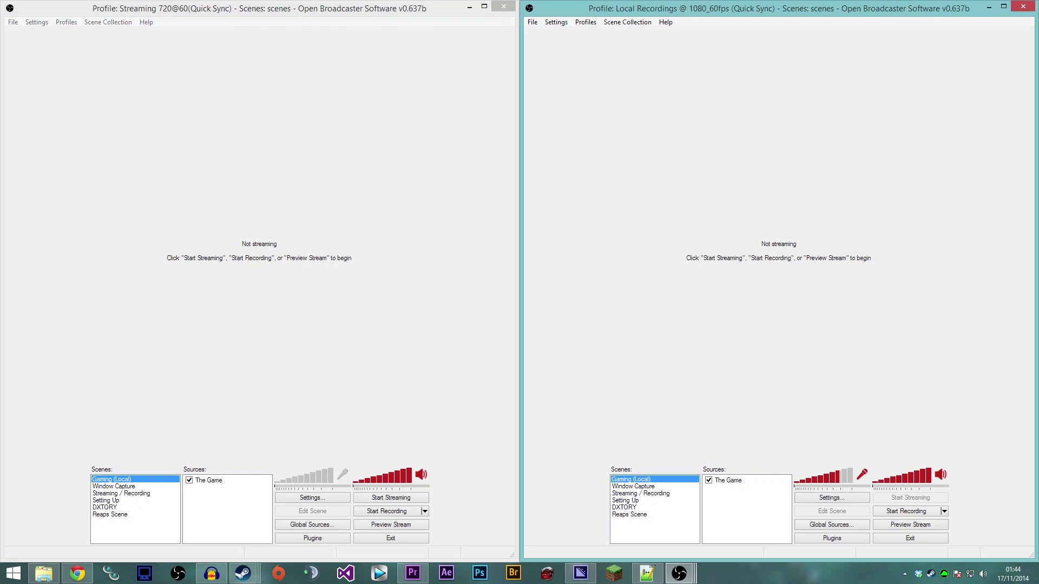
{"action": "left_click", "coordinate": [585, 22]}
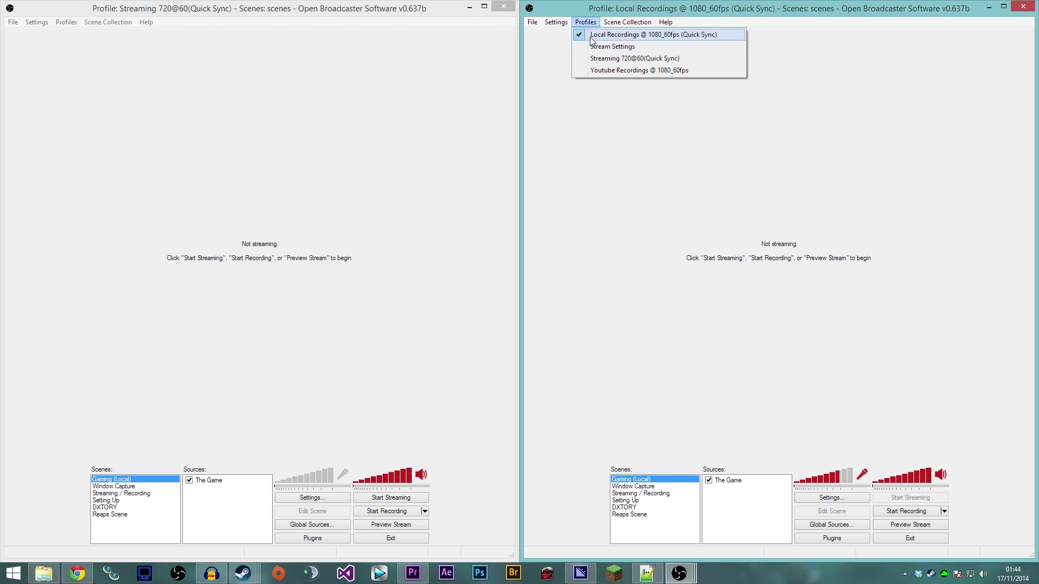
{"action": "left_click", "coordinate": [565, 34]}
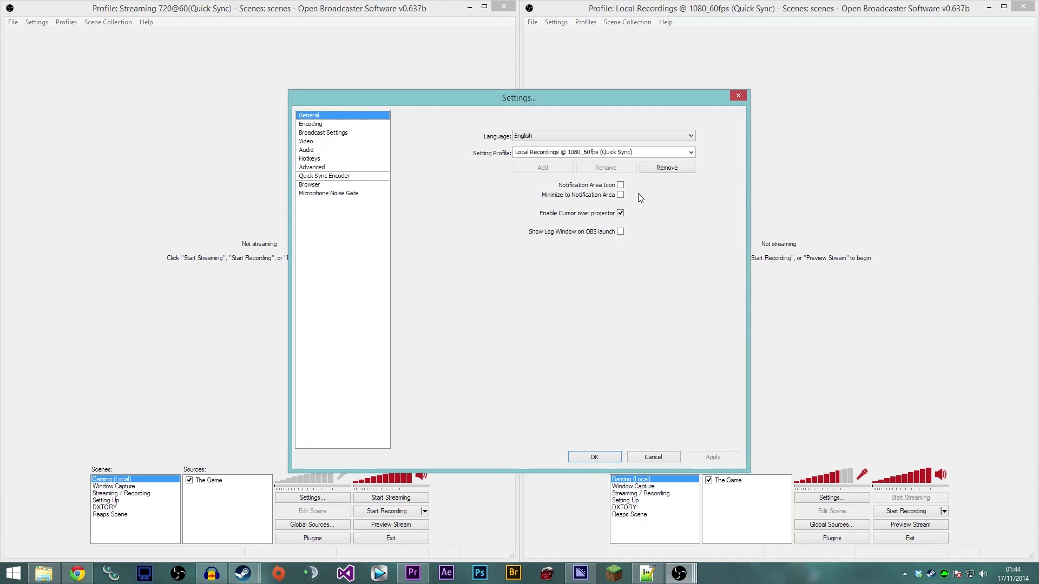
{"action": "left_click", "coordinate": [312, 168]}
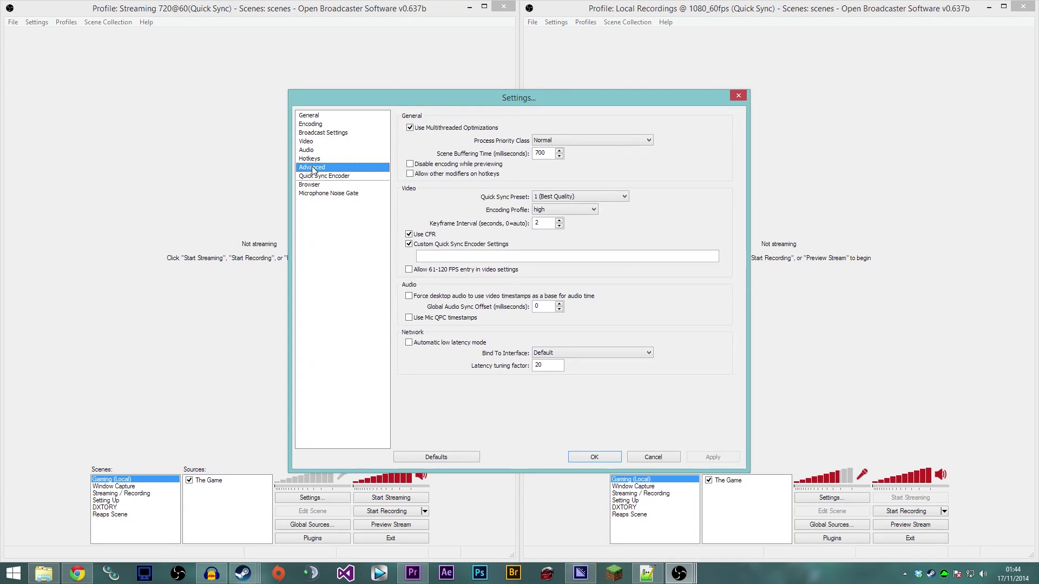
{"action": "left_click", "coordinate": [312, 133]}
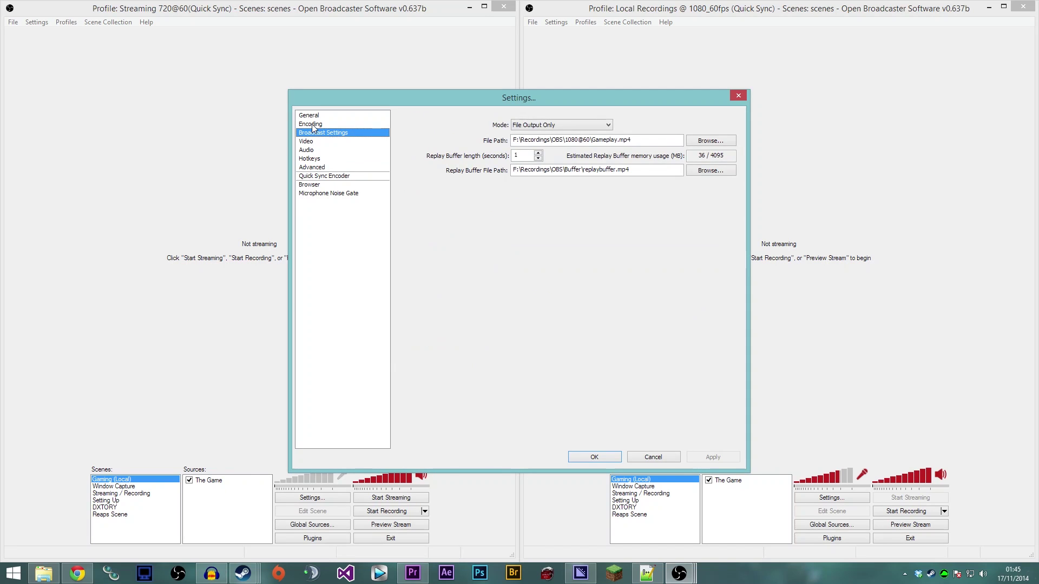
{"action": "left_click", "coordinate": [312, 125]}
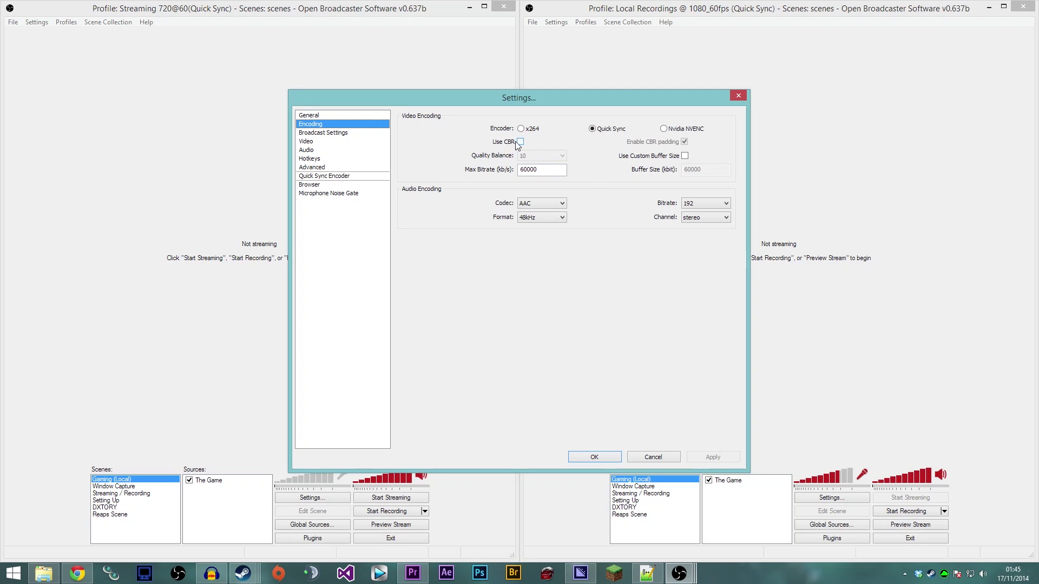
{"action": "mouse_move", "coordinate": [564, 192]}
{"action": "left_click", "coordinate": [698, 207]}
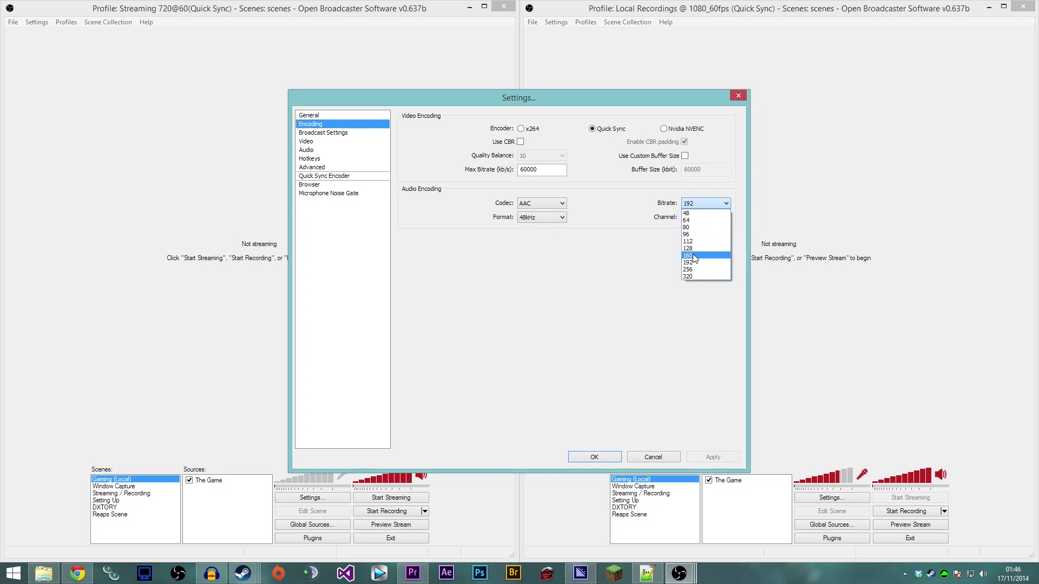
{"action": "left_click", "coordinate": [691, 203]}
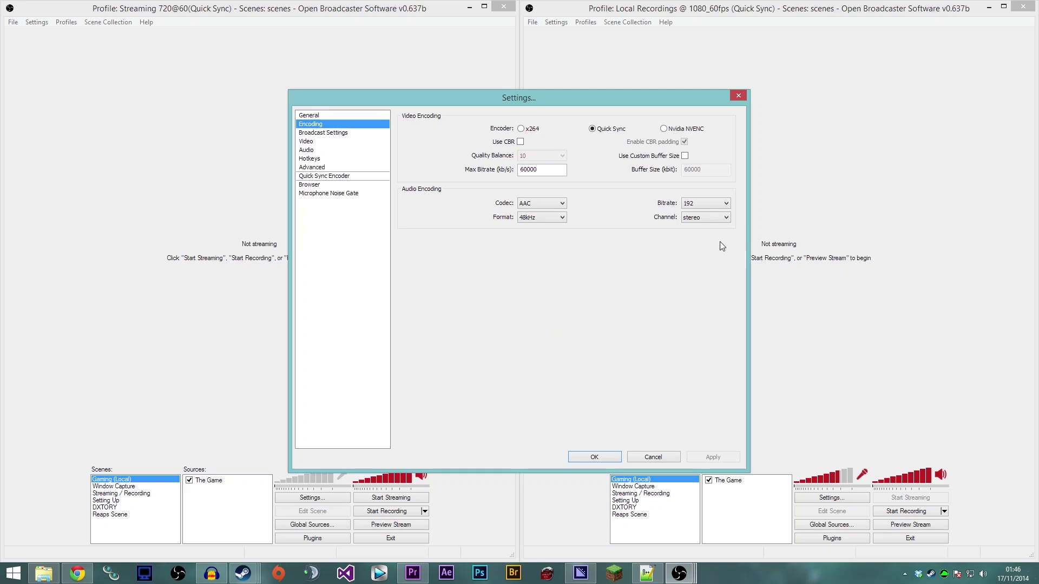
Review the recording profile's file output mode and file path, and its video resolution and FPS.
{"action": "left_click", "coordinate": [330, 135]}
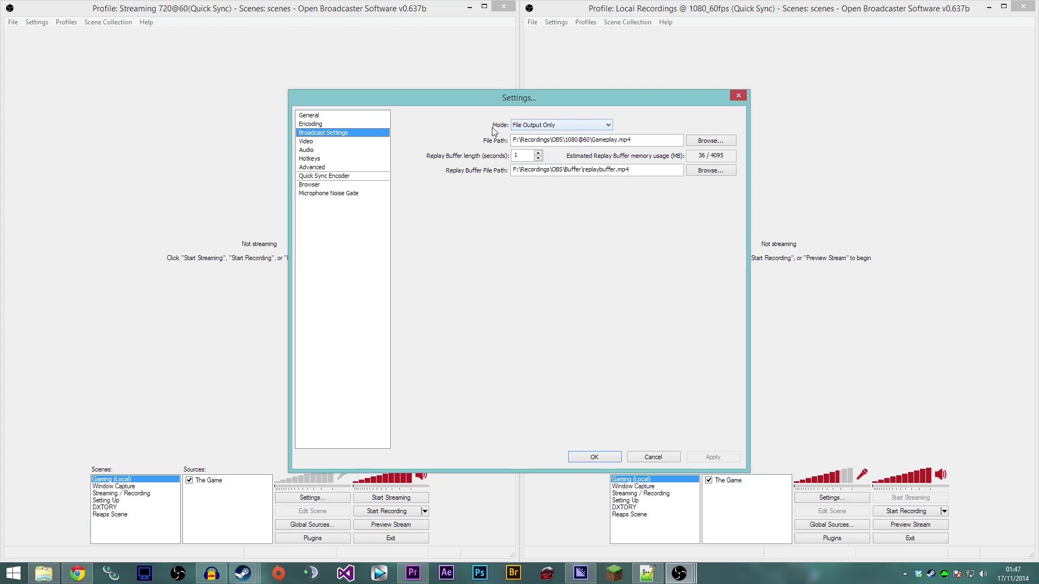
{"action": "mouse_move", "coordinate": [590, 145]}
{"action": "left_click", "coordinate": [307, 142]}
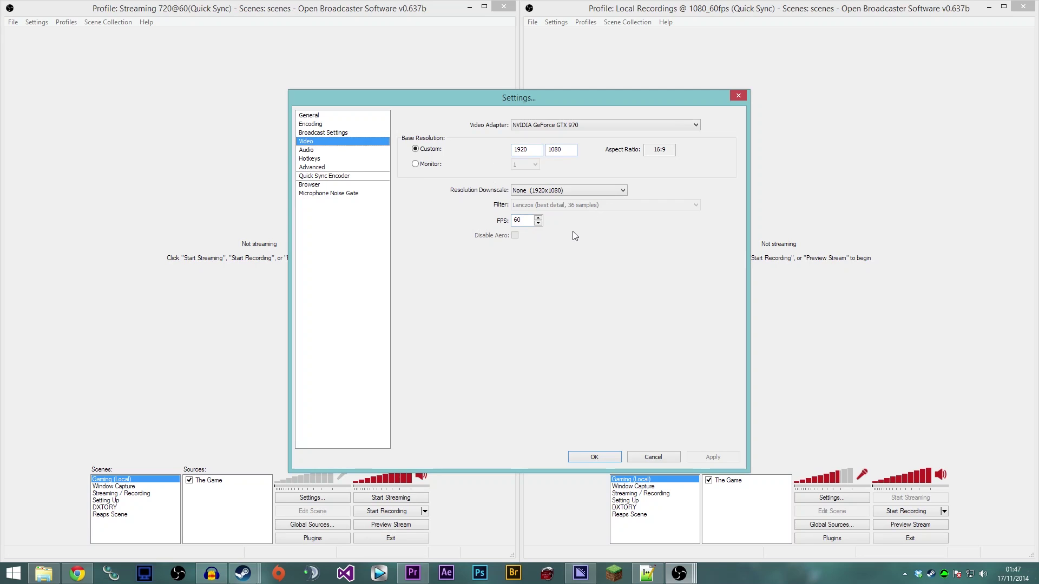
{"action": "double_click", "coordinate": [533, 219]}
Check the recording profile's audio devices and hotkey assignments, and accept and close the settings.
{"action": "left_click", "coordinate": [311, 151]}
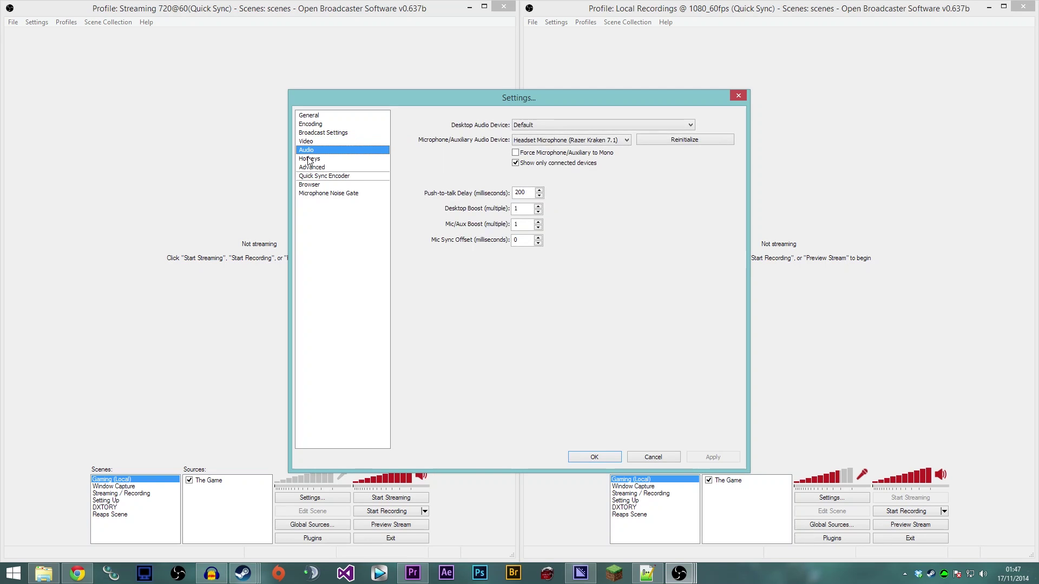
{"action": "left_click", "coordinate": [311, 159]}
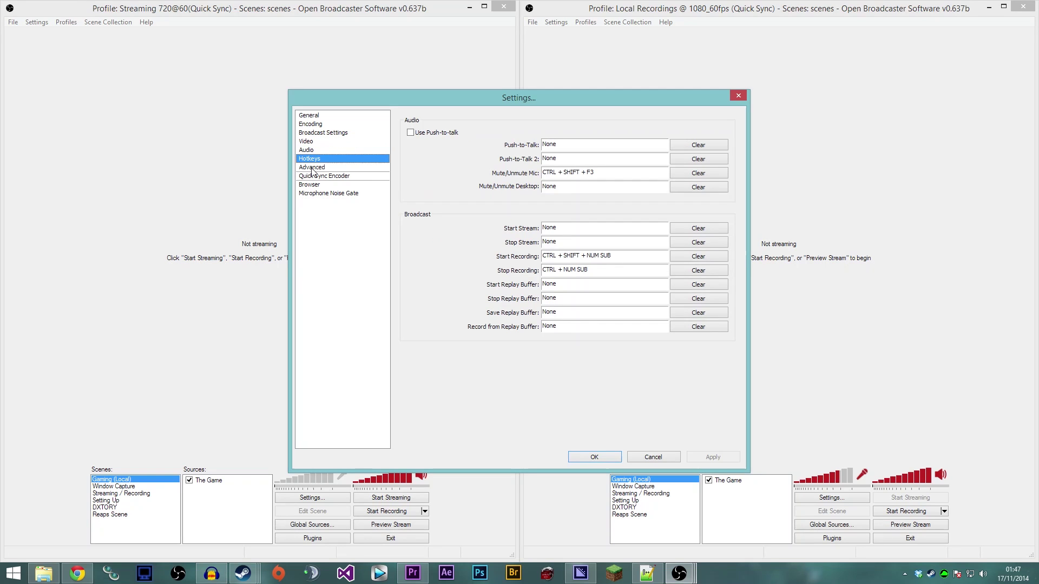
{"action": "left_click", "coordinate": [594, 458]}
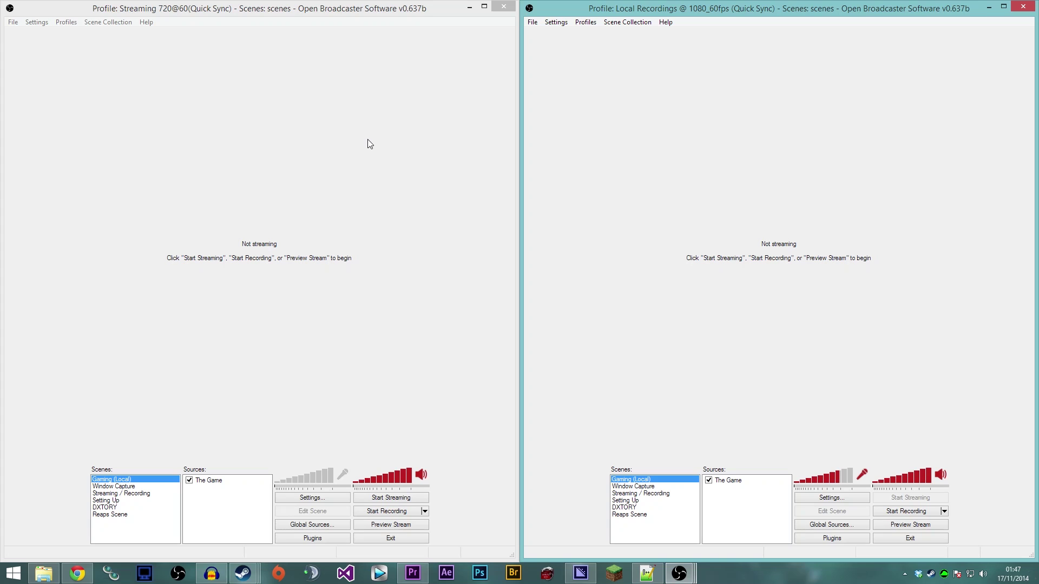
Reopen the recording instance's encoding settings and reposition the settings window on the screen.
{"action": "left_click", "coordinate": [535, 21]}
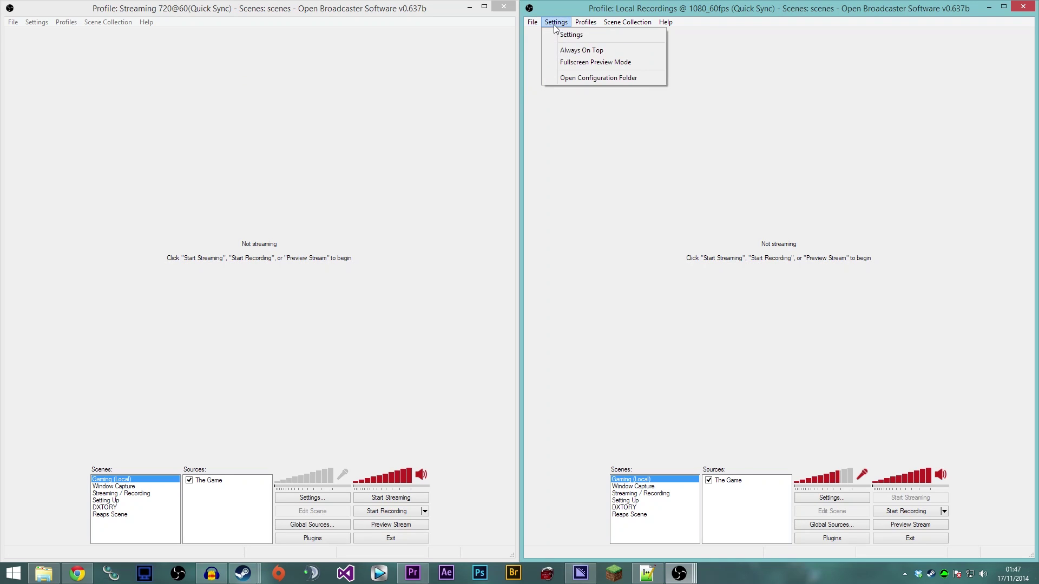
{"action": "left_click", "coordinate": [568, 34]}
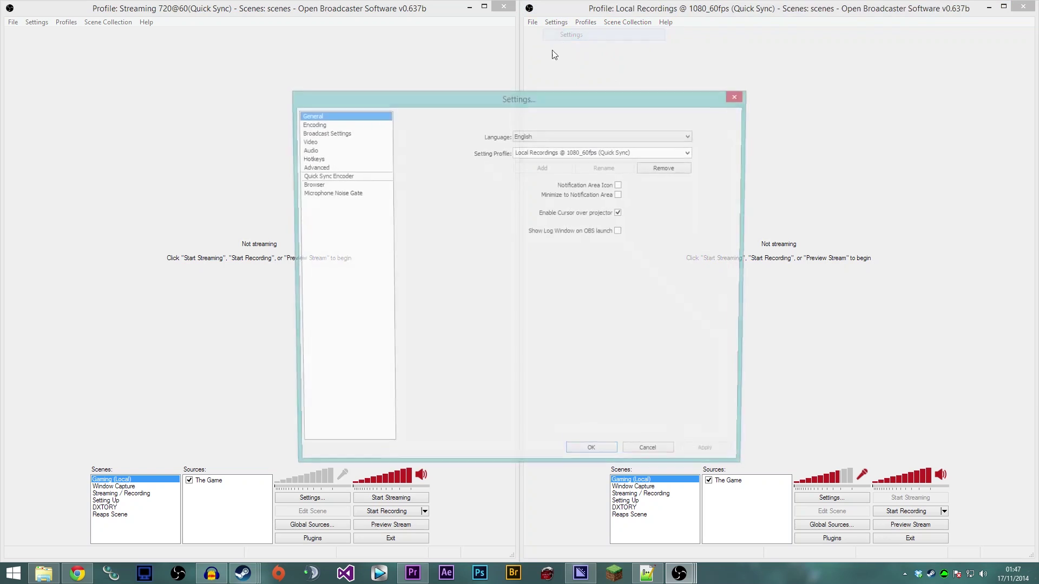
{"action": "left_click", "coordinate": [308, 159]}
{"action": "left_click", "coordinate": [306, 116]}
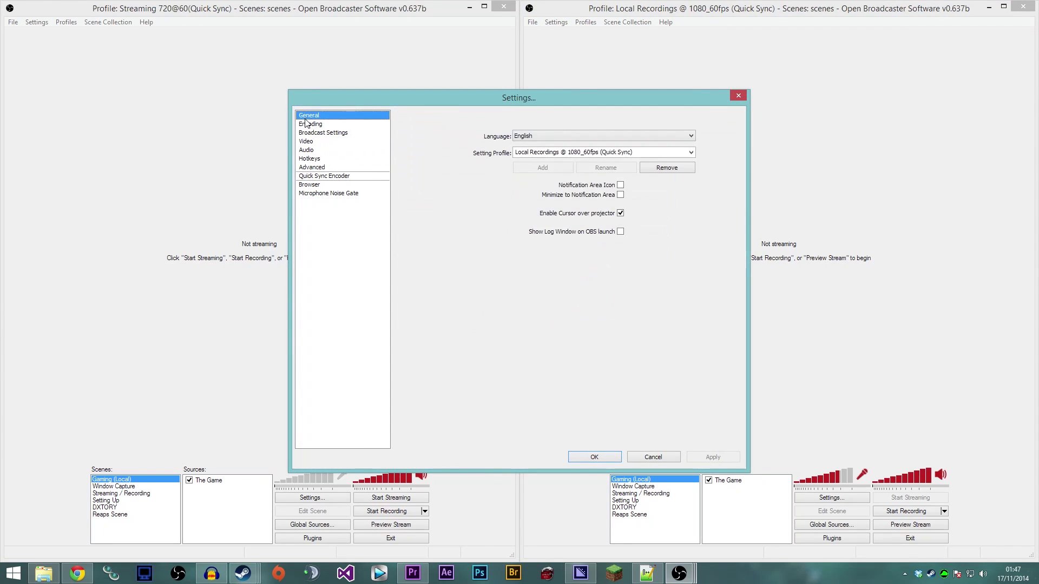
{"action": "left_click", "coordinate": [306, 124]}
{"action": "left_click_drag", "start_coordinate": [355, 96], "coordinate": [156, 55]}
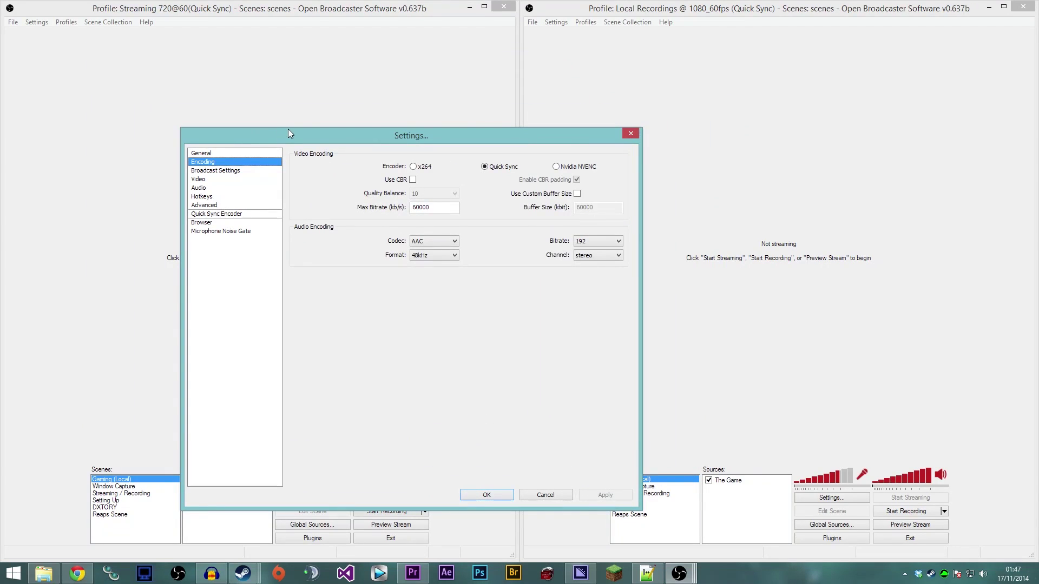
{"action": "left_click_drag", "start_coordinate": [281, 133], "coordinate": [380, 82]}
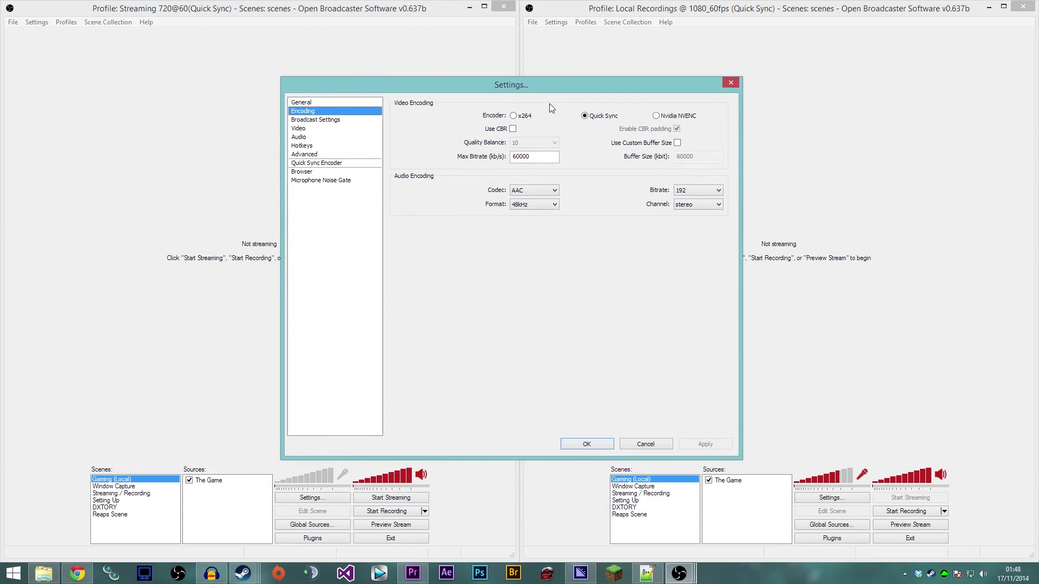
Try the x264 and Nvidia NVENC encoders for the recording profile, and close the settings without applying them.
{"action": "left_click", "coordinate": [513, 115]}
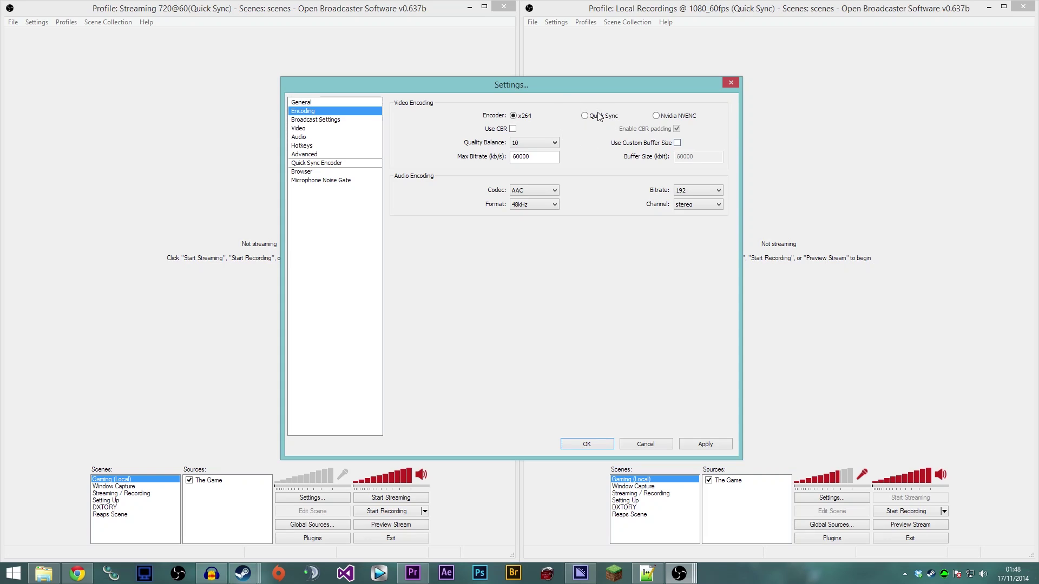
{"action": "left_click", "coordinate": [655, 116]}
{"action": "left_click", "coordinate": [514, 117]}
{"action": "left_click", "coordinate": [731, 84]}
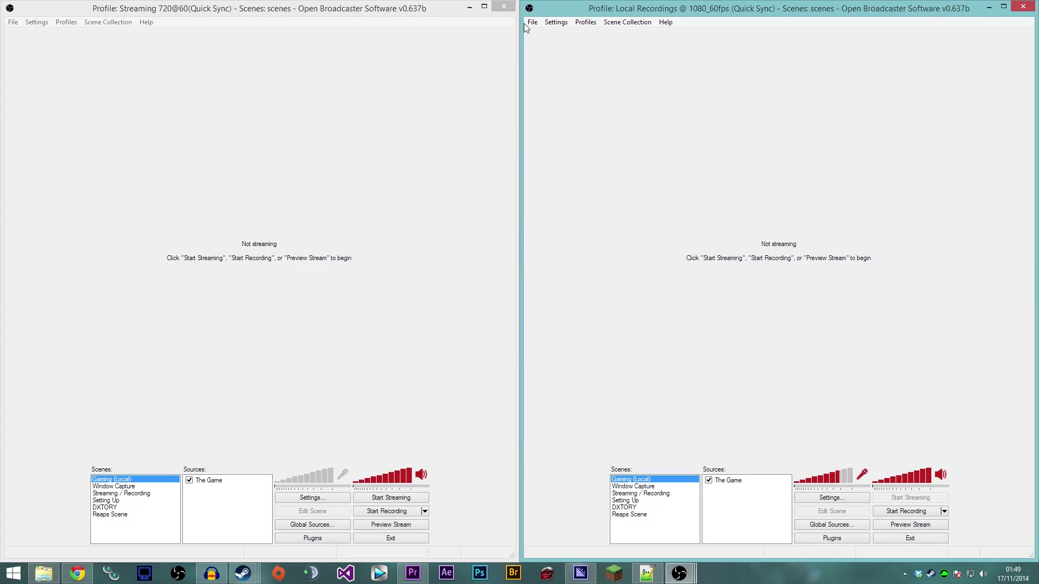
Switch the recording instance to the Youtube Recordings @ 1080_60fps profile and open its settings.
{"action": "left_click", "coordinate": [580, 22]}
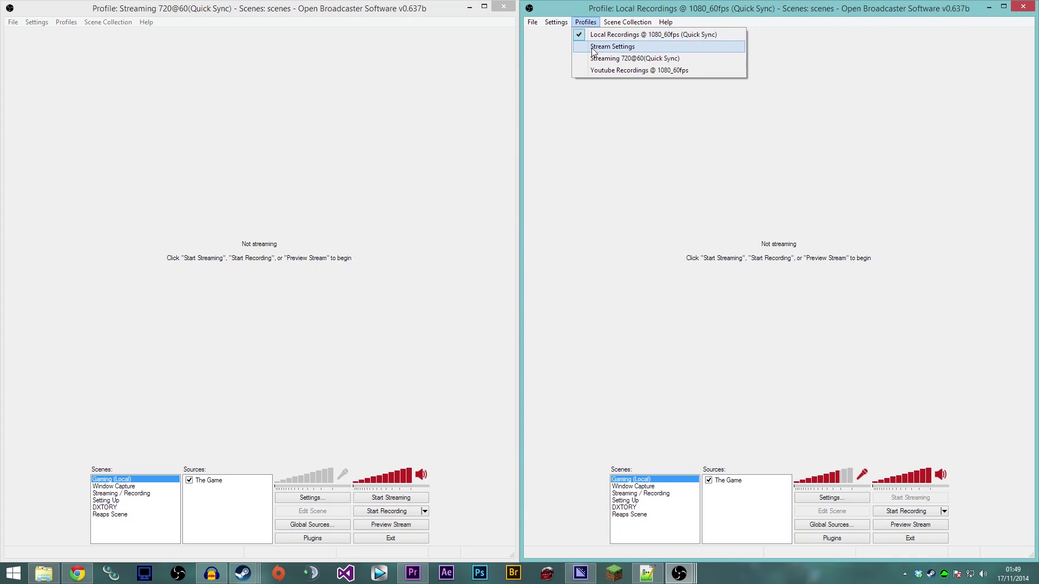
{"action": "left_click", "coordinate": [612, 71]}
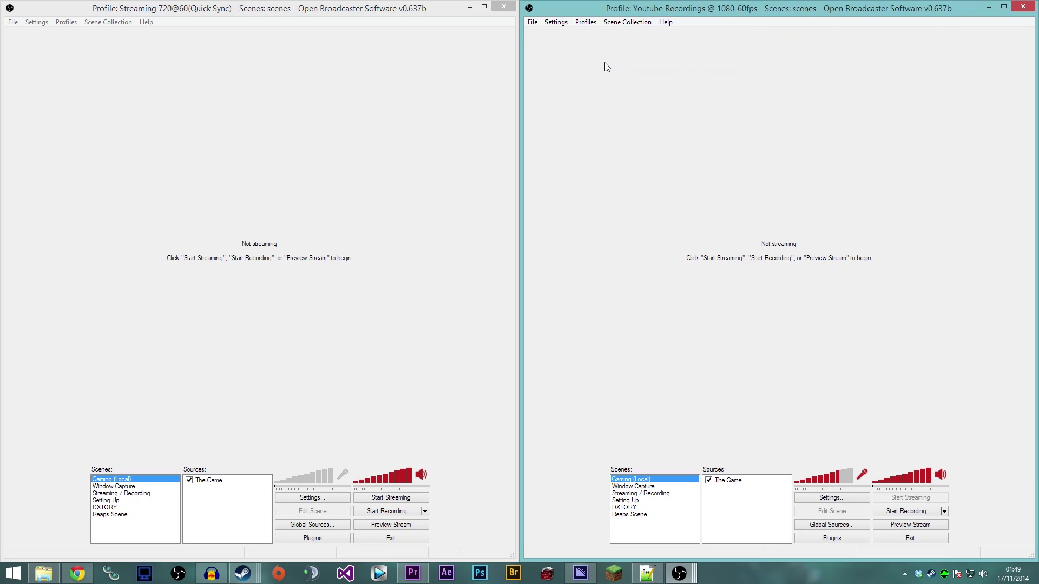
{"action": "left_click", "coordinate": [557, 22]}
{"action": "mouse_move", "coordinate": [581, 24]}
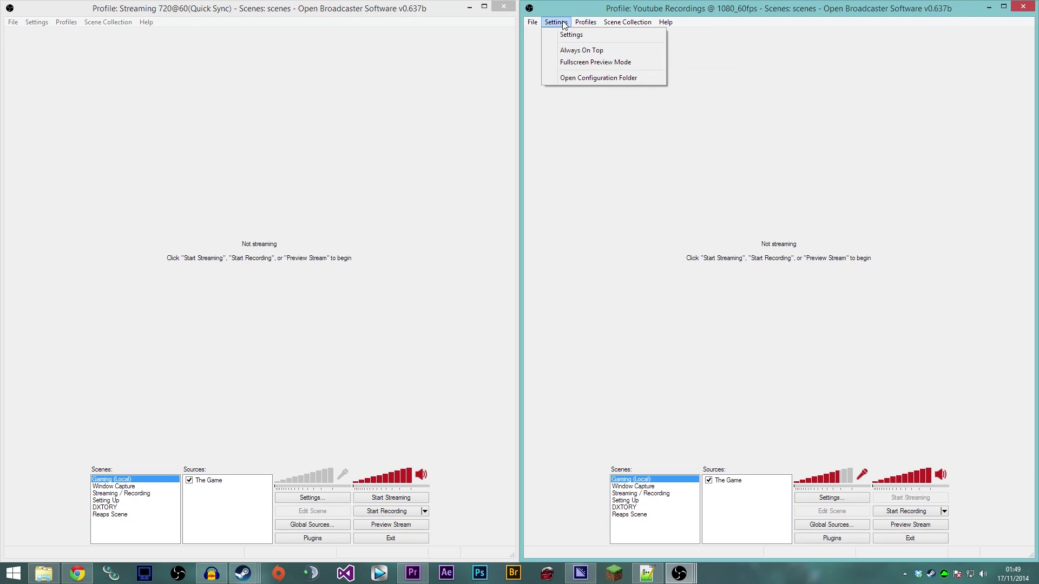
{"action": "left_click", "coordinate": [566, 36]}
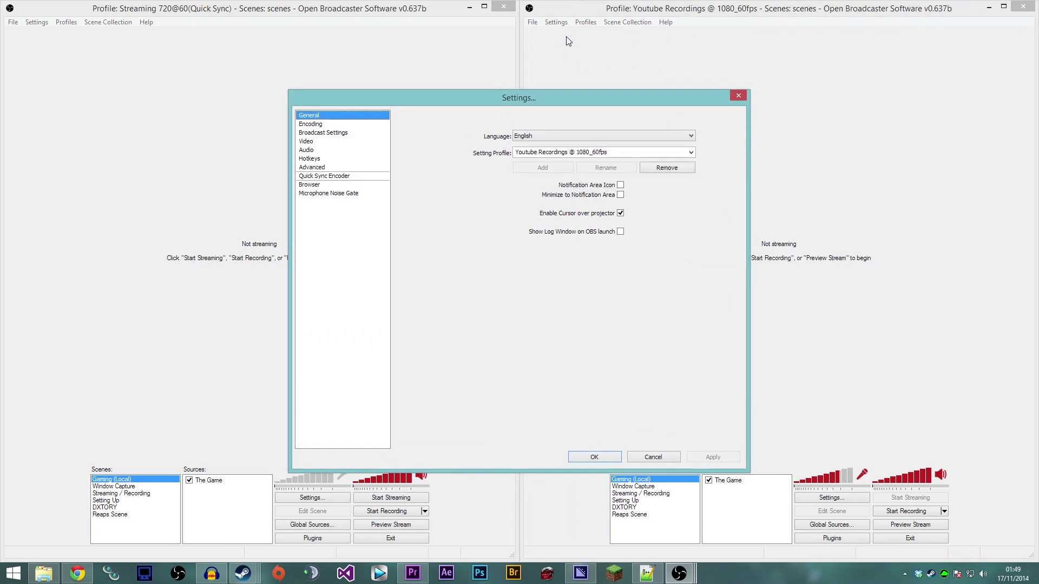
Review the Youtube recordings profile's video resolution and FPS, and its x264 encoding settings.
{"action": "left_click", "coordinate": [345, 132]}
{"action": "left_click", "coordinate": [317, 143]}
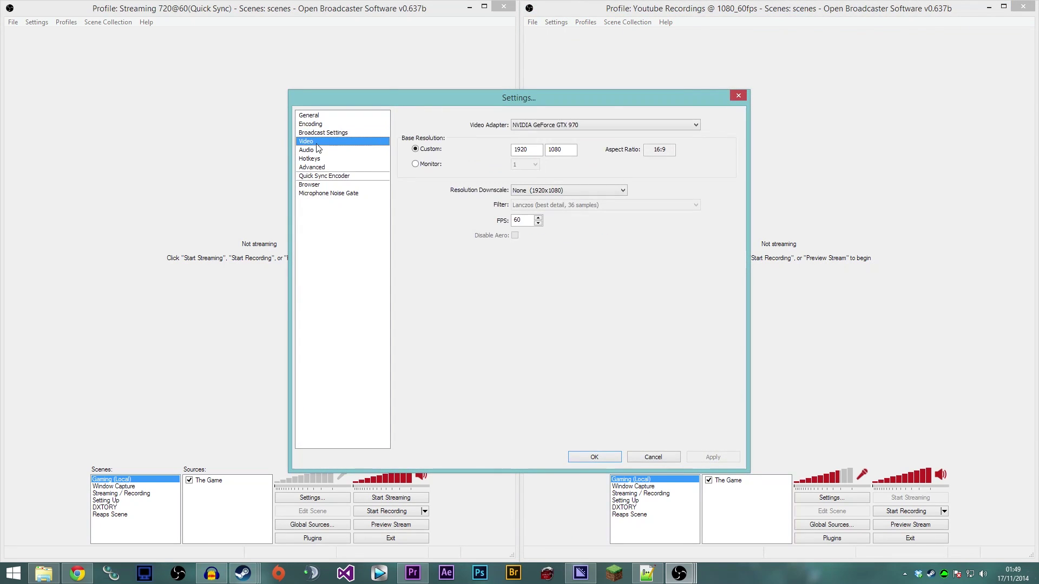
{"action": "left_click", "coordinate": [322, 125]}
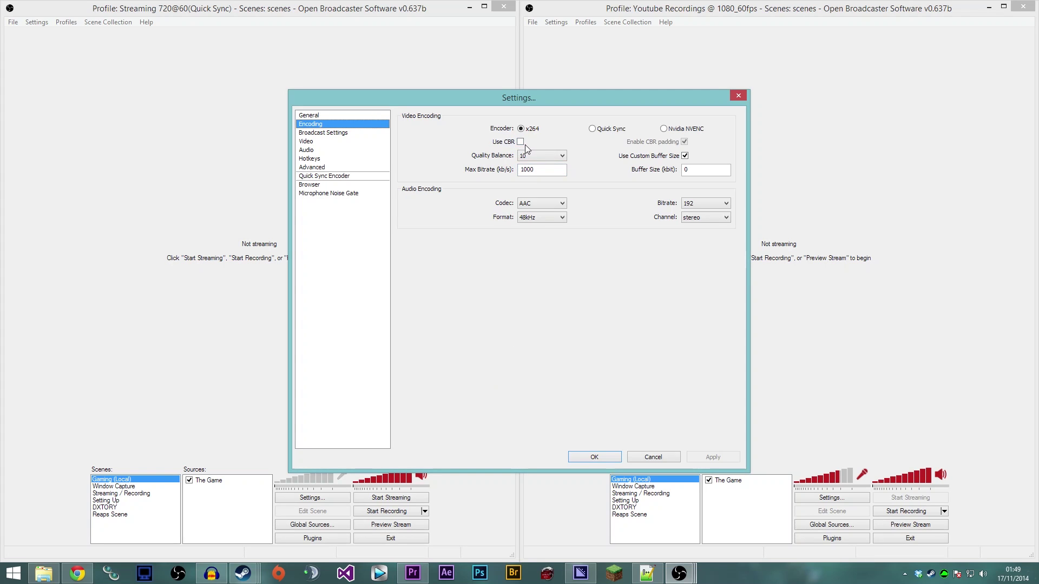
Review the Youtube recordings profile's bitrate and buffer size, and its broadcast, video, hotkey and advanced settings.
{"action": "mouse_move", "coordinate": [516, 179]}
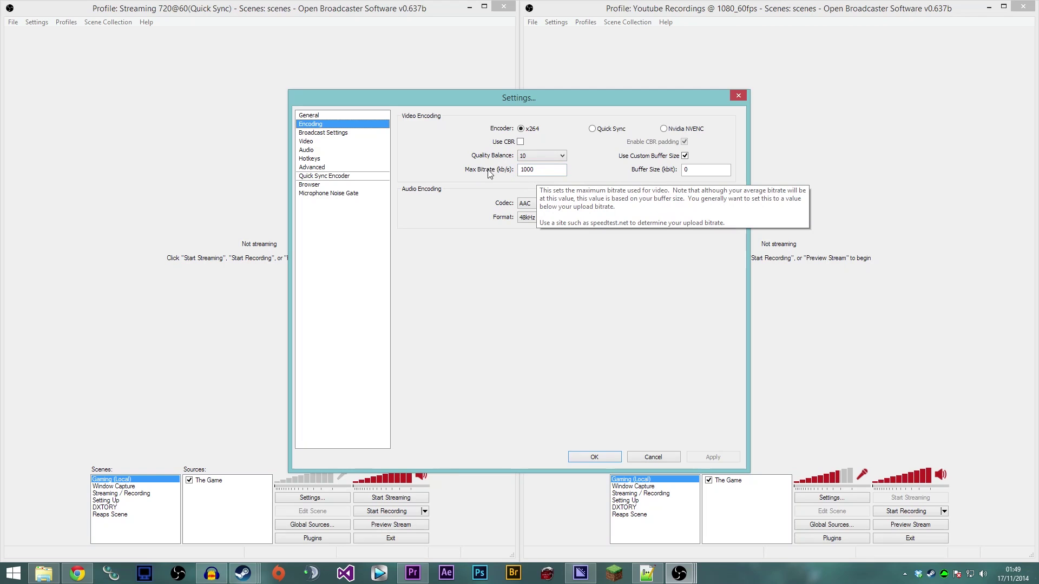
{"action": "mouse_move", "coordinate": [691, 168]}
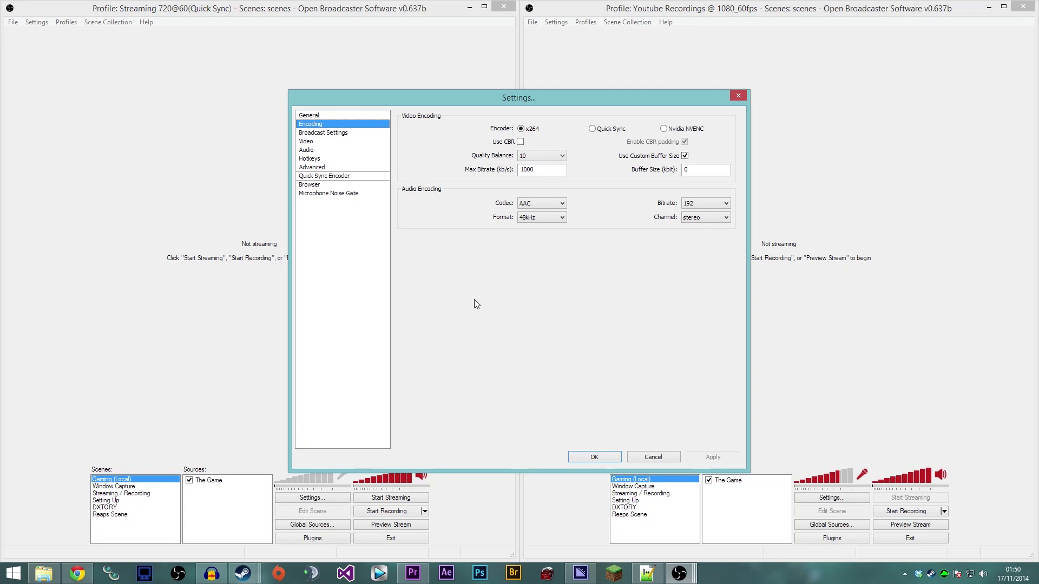
{"action": "left_click", "coordinate": [325, 133]}
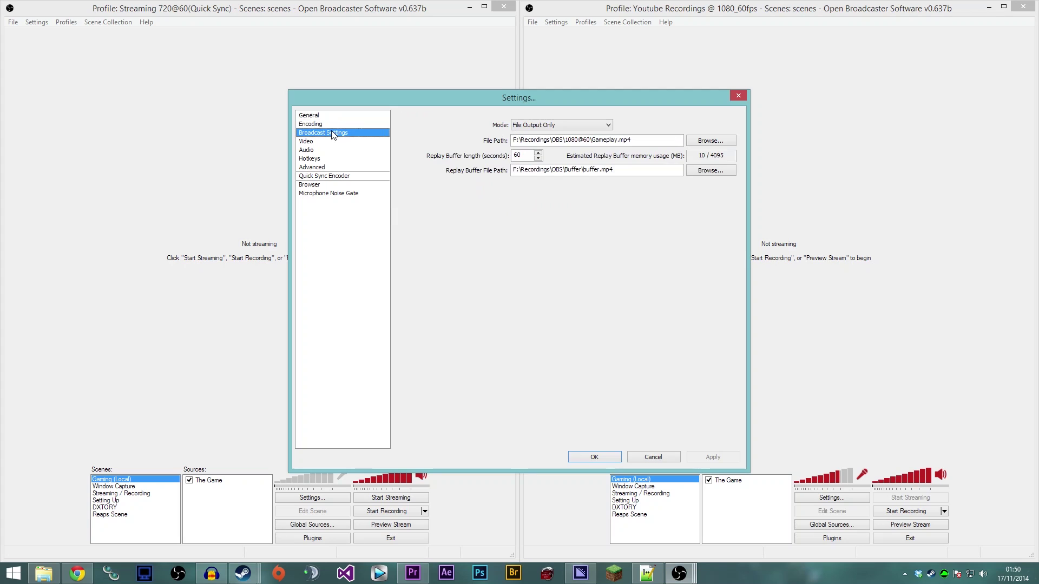
{"action": "left_click", "coordinate": [314, 142]}
{"action": "left_click", "coordinate": [312, 151]}
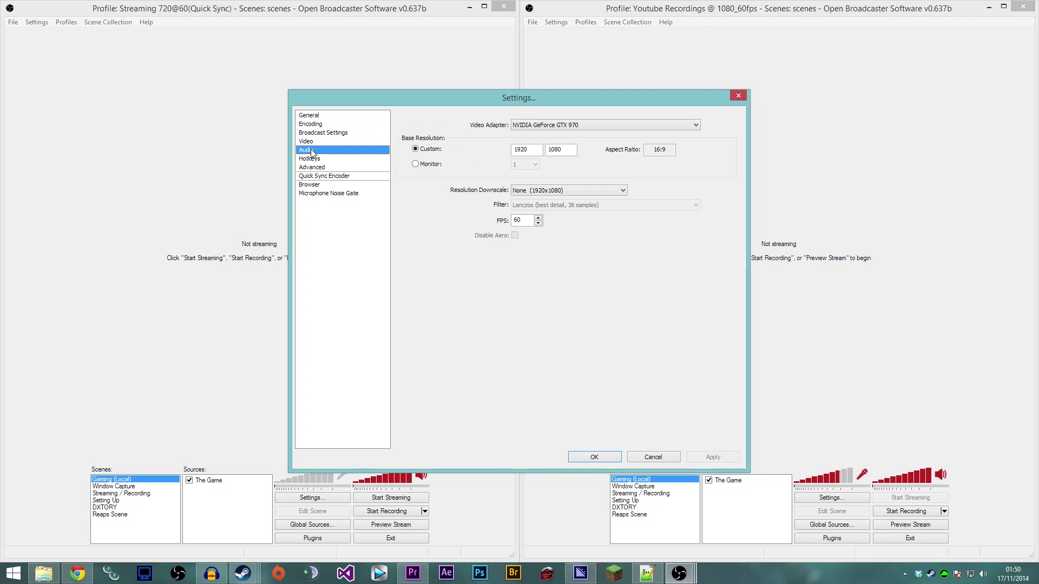
{"action": "left_click", "coordinate": [313, 142]}
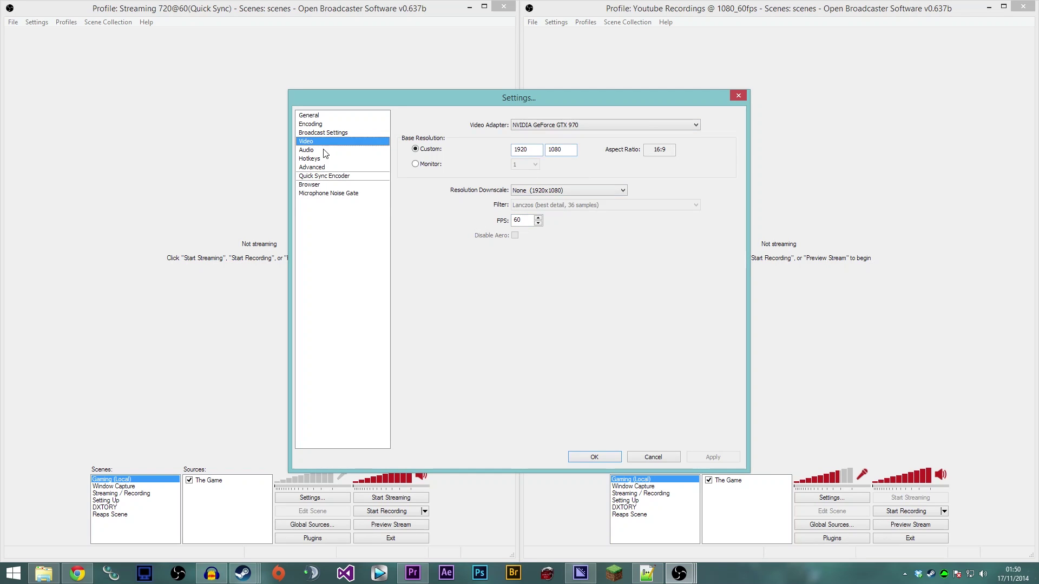
{"action": "left_click", "coordinate": [309, 159]}
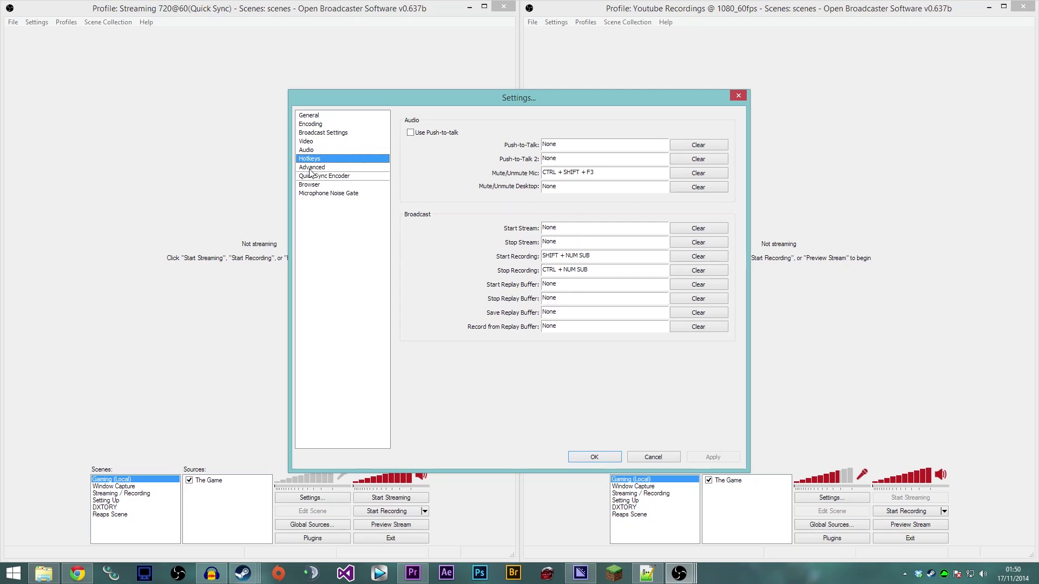
{"action": "left_click", "coordinate": [310, 168]}
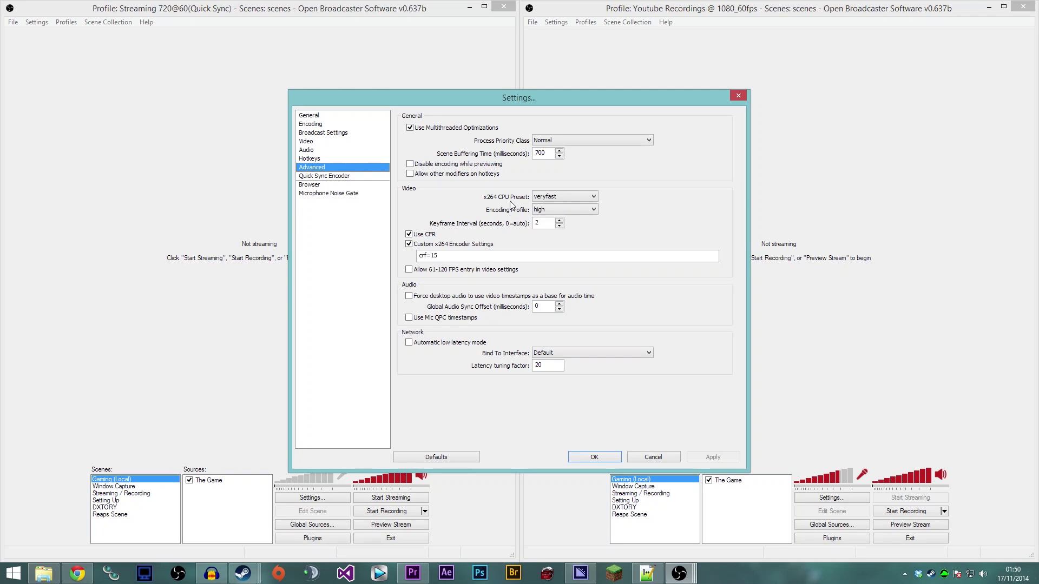
Examine the advanced x264 CPU presets, keyframe interval, CFR and custom encoder settings, and leave them without saving changes.
{"action": "left_click", "coordinate": [559, 197]}
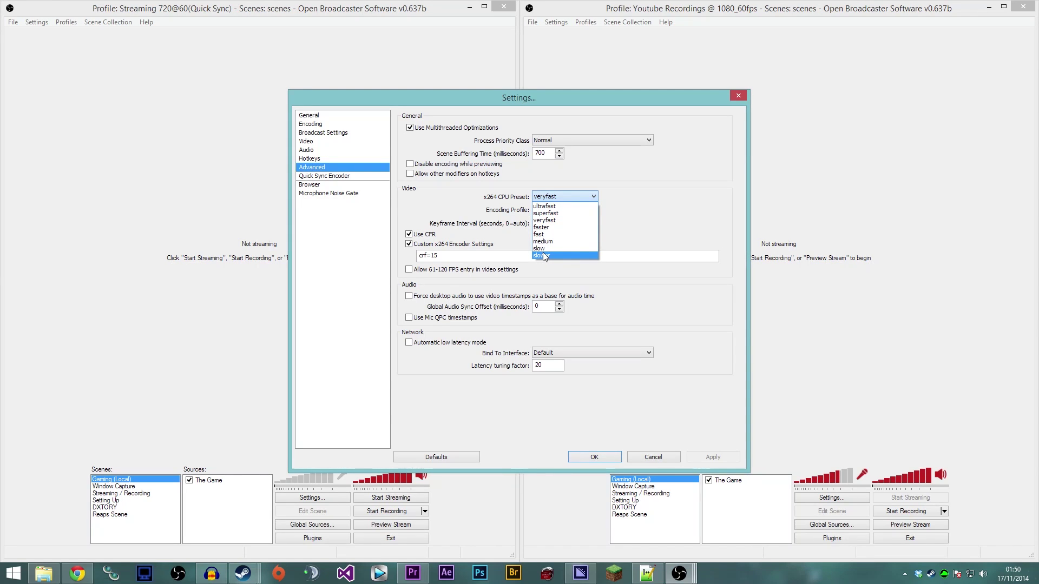
{"action": "left_click", "coordinate": [553, 220]}
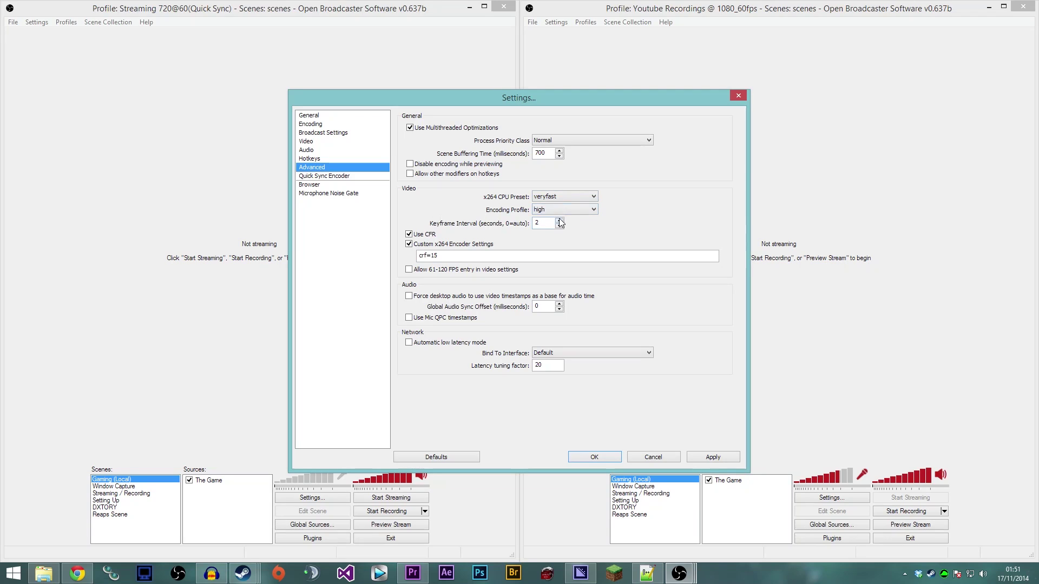
{"action": "double_click", "coordinate": [537, 226]}
{"action": "left_click", "coordinate": [424, 234]}
{"action": "left_click", "coordinate": [409, 235]}
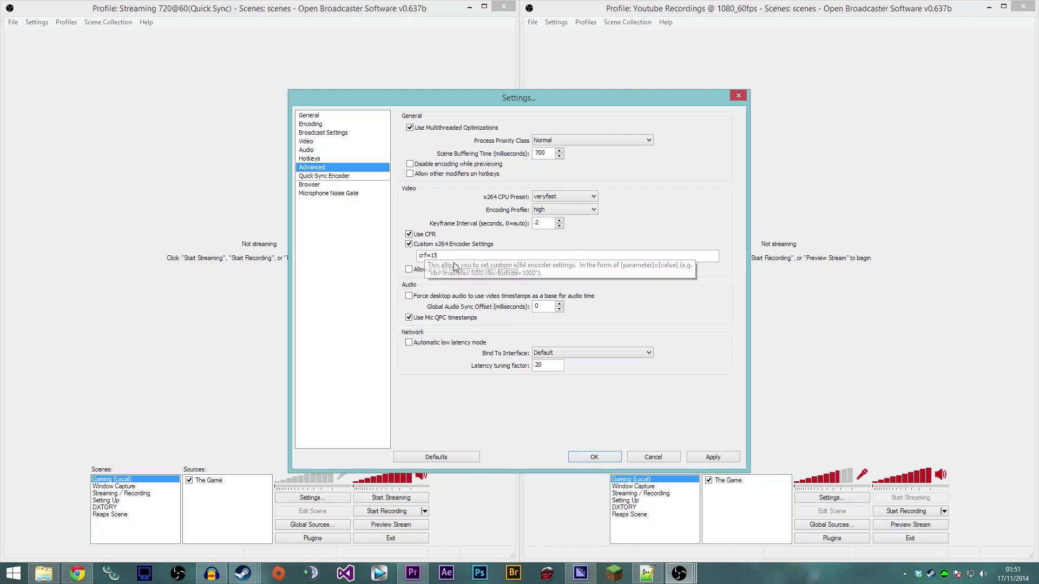
{"action": "left_click", "coordinate": [408, 319]}
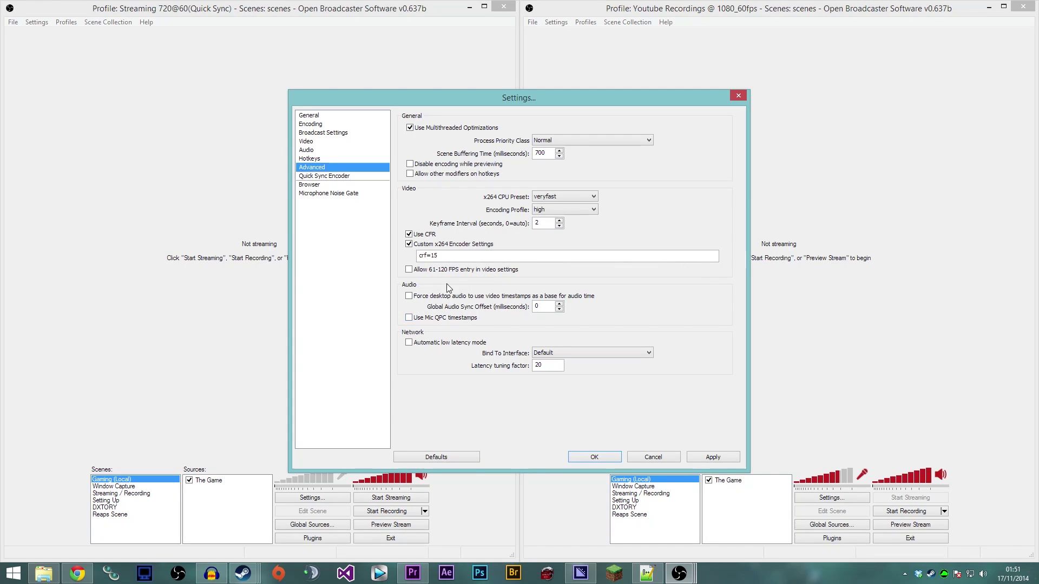
{"action": "left_click_drag", "start_coordinate": [439, 256], "coordinate": [432, 255]}
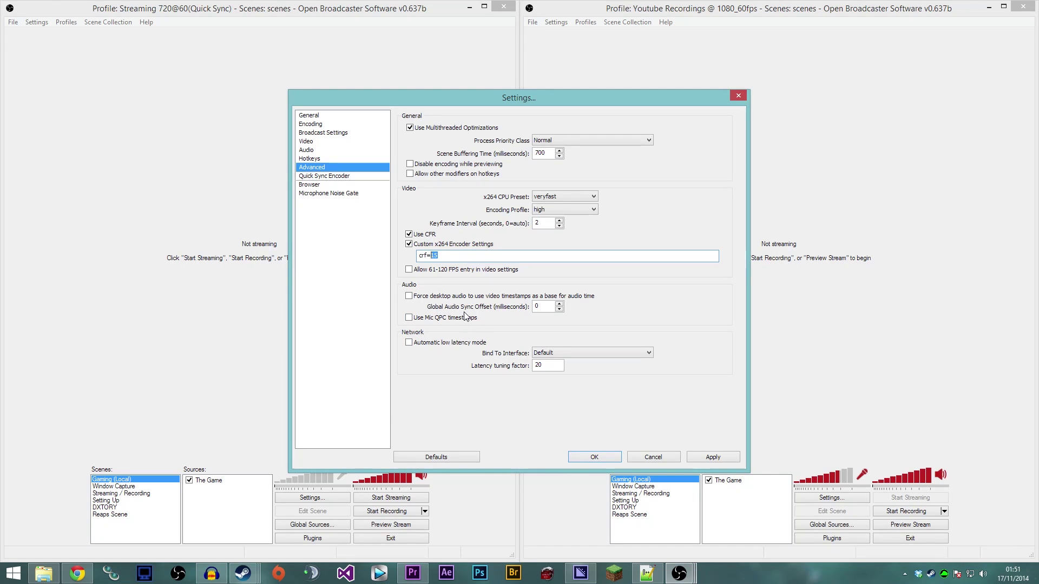
{"action": "left_click", "coordinate": [320, 132]}
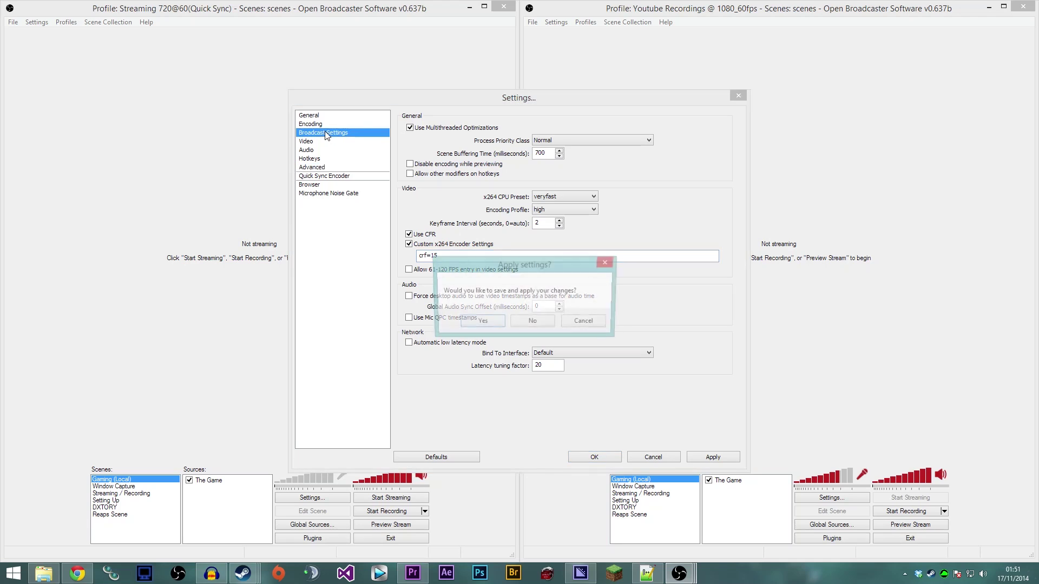
{"action": "left_click", "coordinate": [532, 322]}
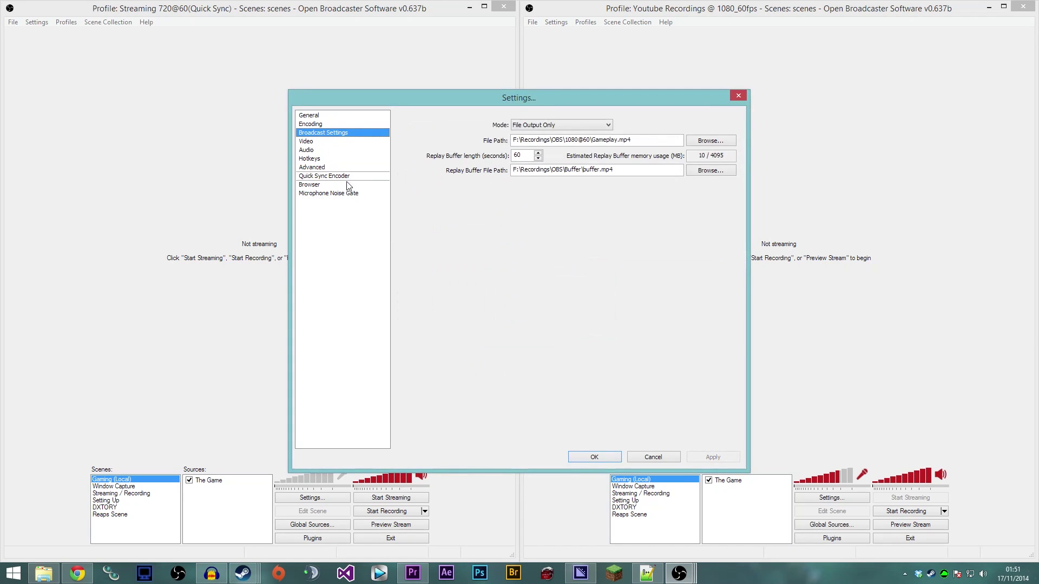
Inspect the Quality Balance options in the encoding settings, reselect 10, and return to the advanced settings without saving.
{"action": "left_click", "coordinate": [317, 124]}
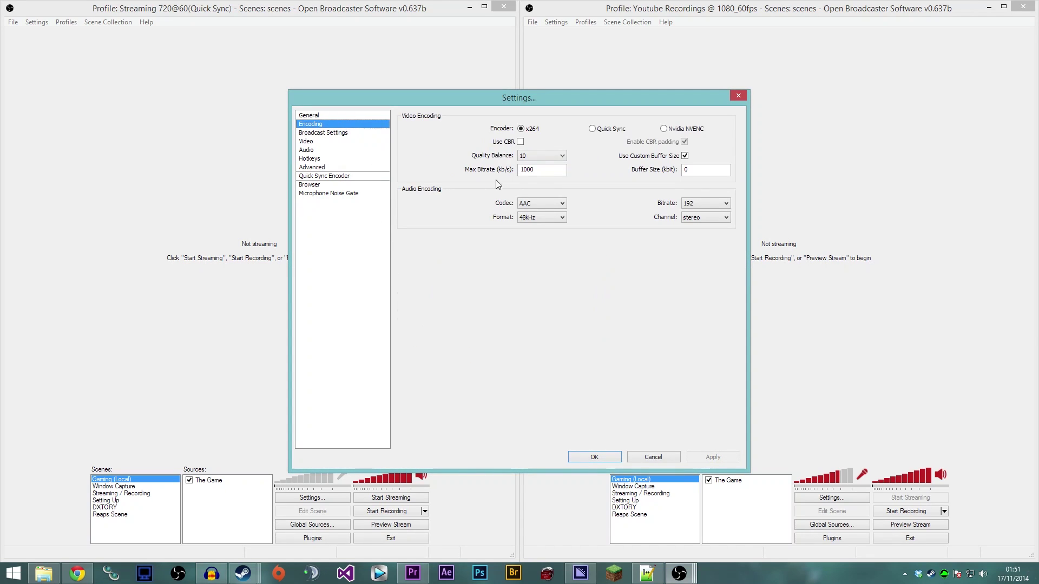
{"action": "left_click", "coordinate": [541, 156]}
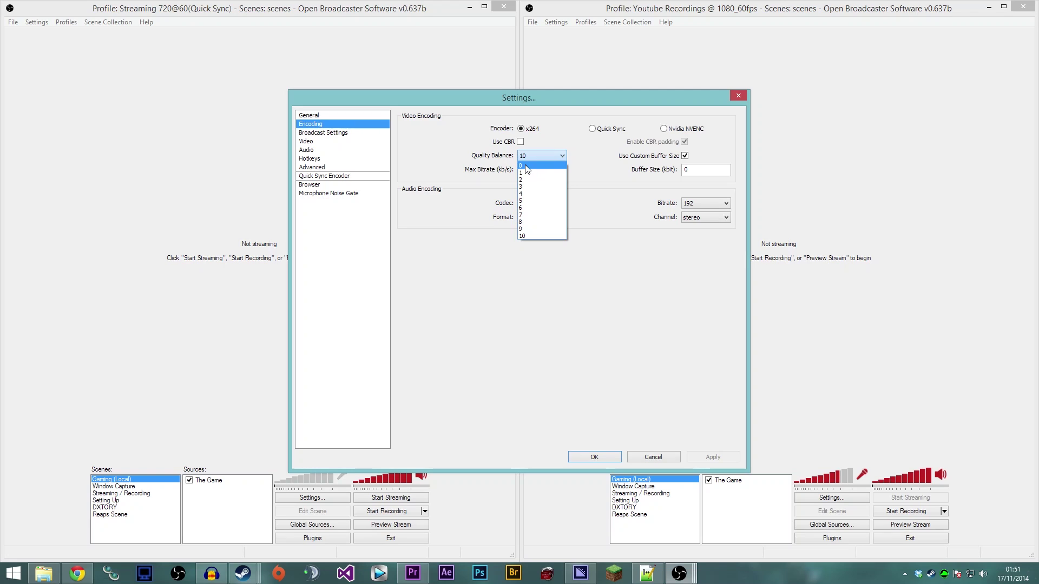
{"action": "left_click", "coordinate": [527, 235]}
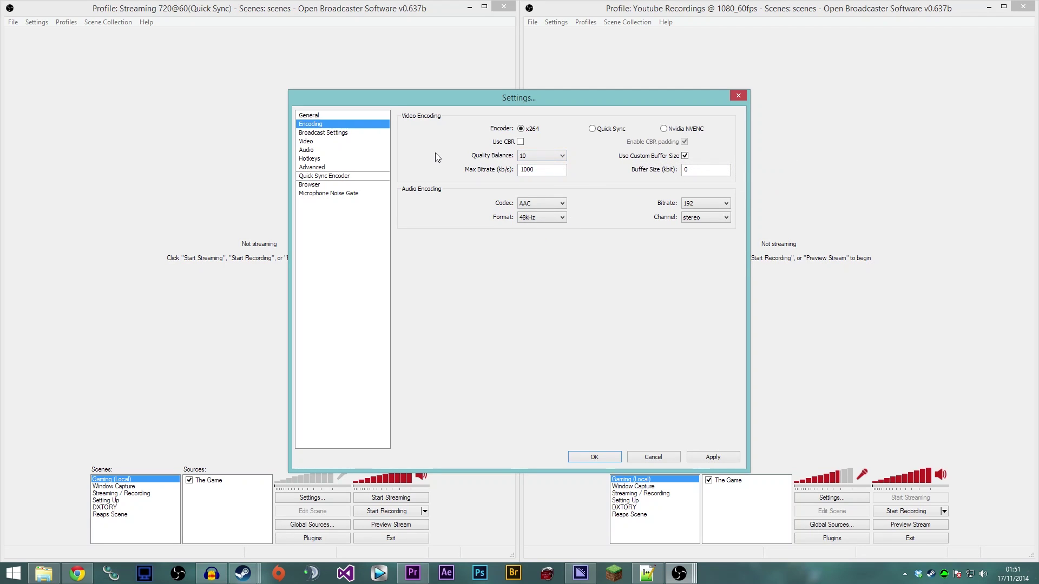
{"action": "left_click", "coordinate": [315, 168]}
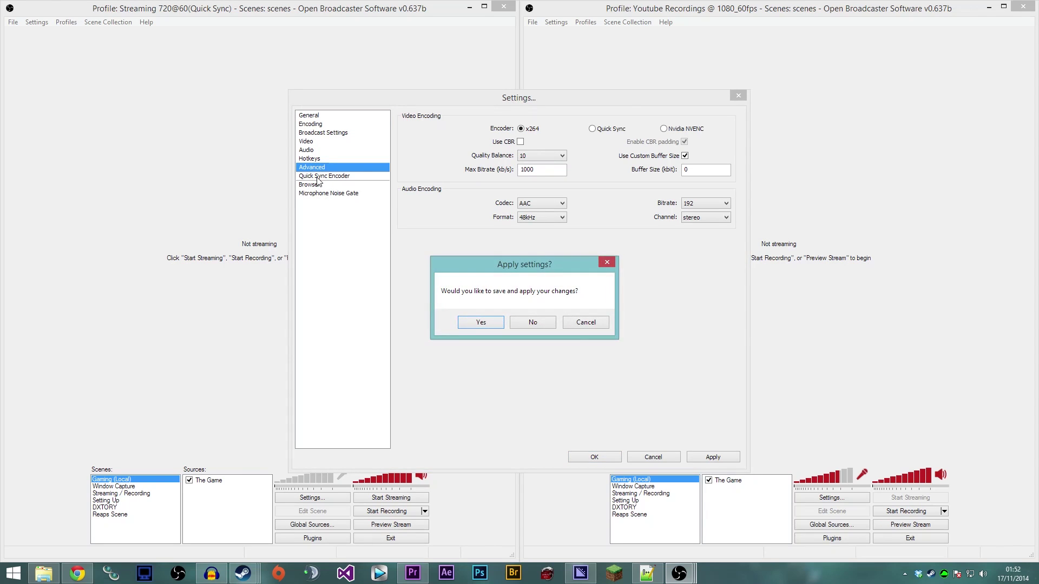
{"action": "left_click", "coordinate": [520, 322]}
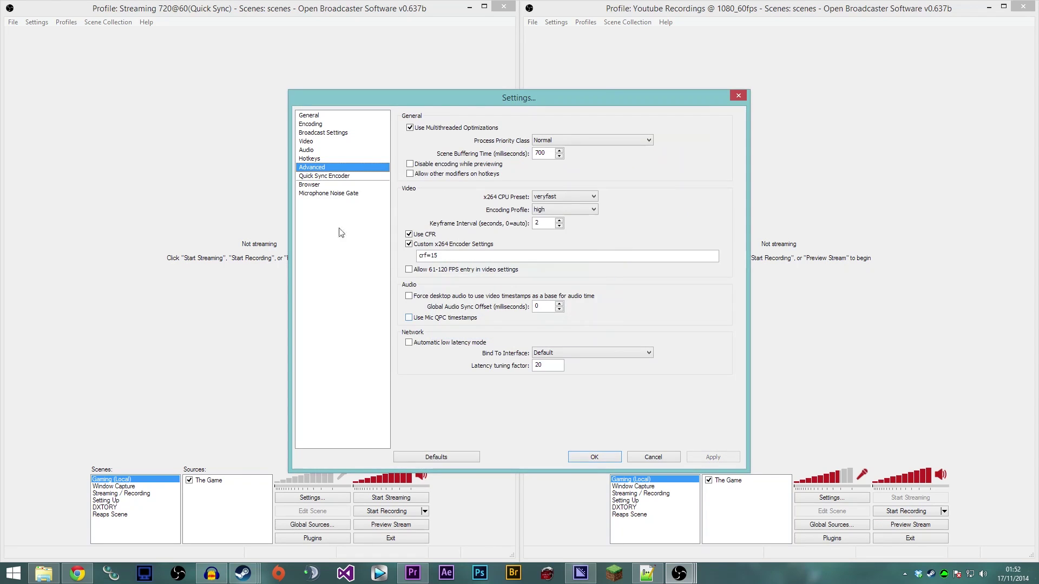
Check the Quick Sync encoder and advanced settings of the recording profile, and accept and close the settings.
{"action": "left_click", "coordinate": [318, 177]}
{"action": "left_click", "coordinate": [316, 168]}
{"action": "left_click", "coordinate": [586, 458]}
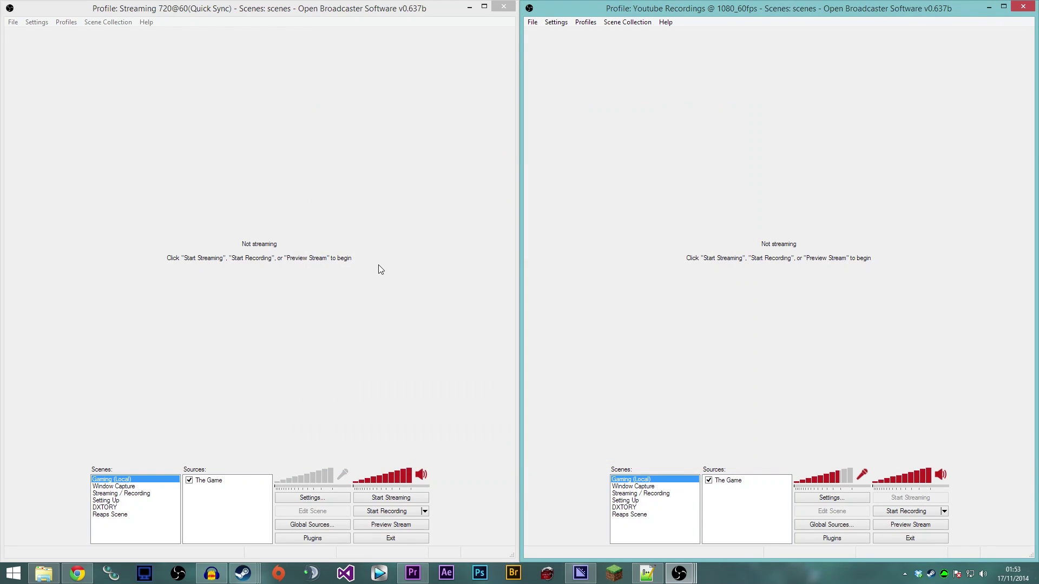